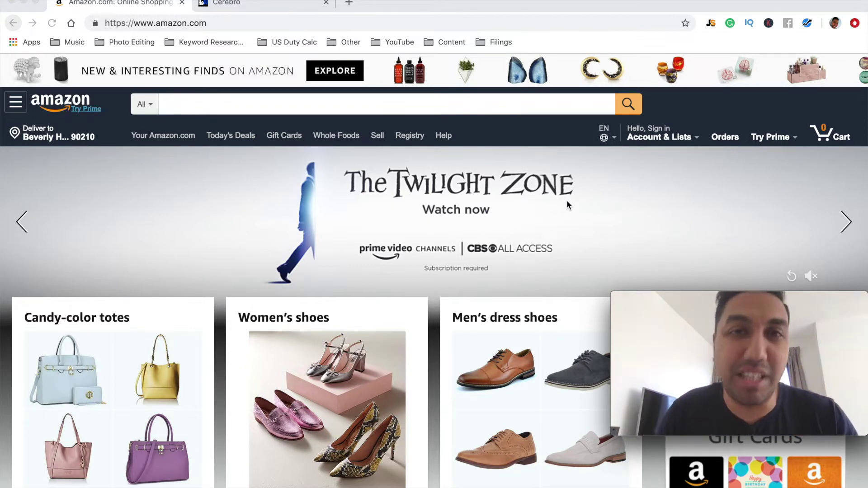
- Search Amazon for "disposable gloves" and look through the product listings
{"action": "left_click", "coordinate": [201, 107]}
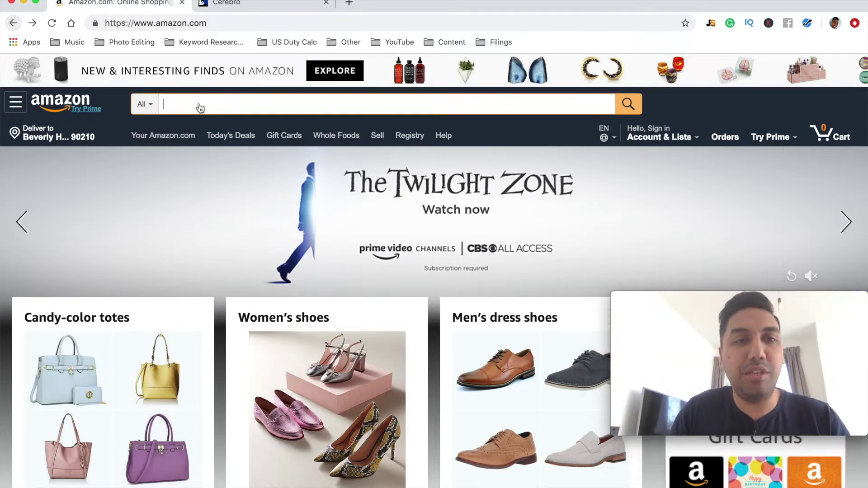
{"action": "type", "text": "ds"}
{"action": "key", "text": "BackSpace"}
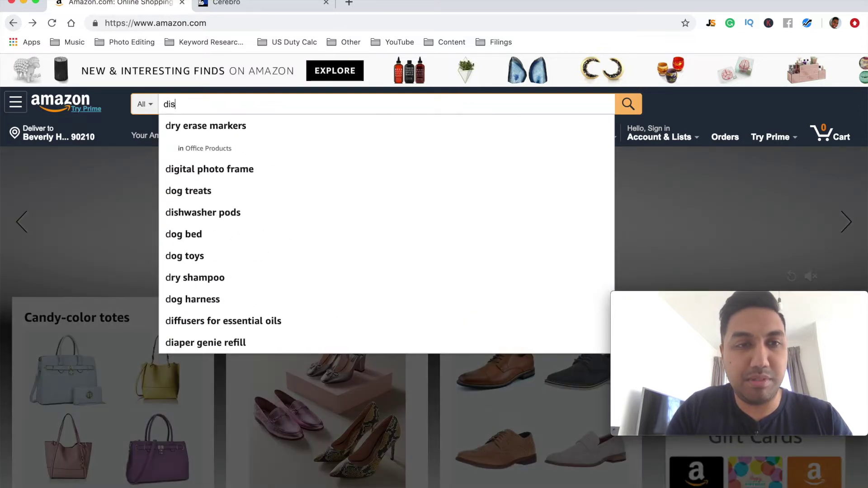
{"action": "type", "text": "ispo"}
{"action": "left_click", "coordinate": [210, 124]}
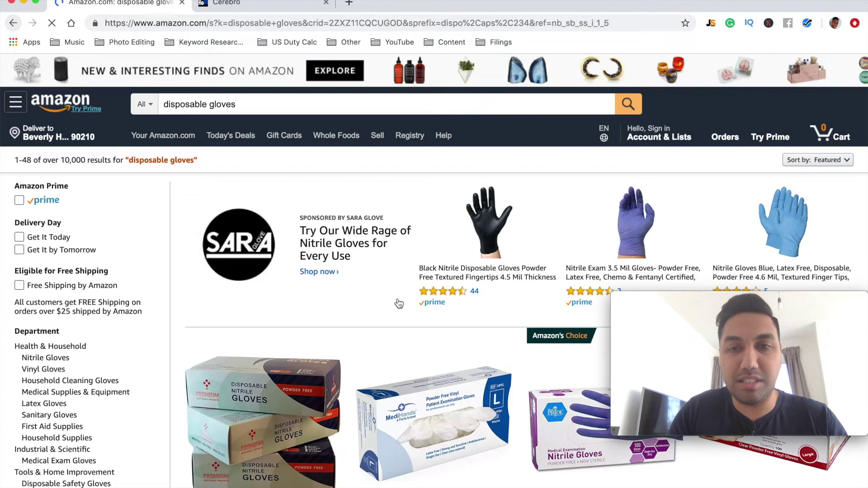
{"action": "scroll", "coordinate": [398, 302], "scroll_direction": "down", "scroll_amount": 3}
{"action": "scroll", "coordinate": [399, 303], "scroll_direction": "down", "scroll_amount": 5}
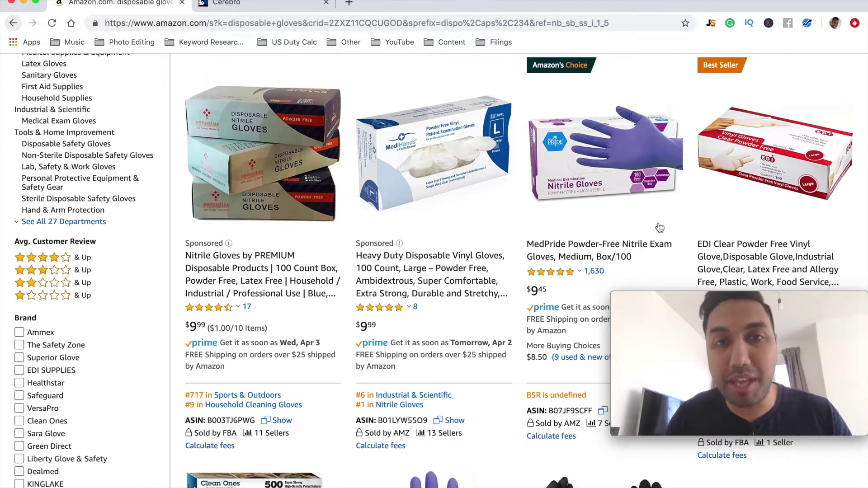
{"action": "left_click", "coordinate": [279, 5]}
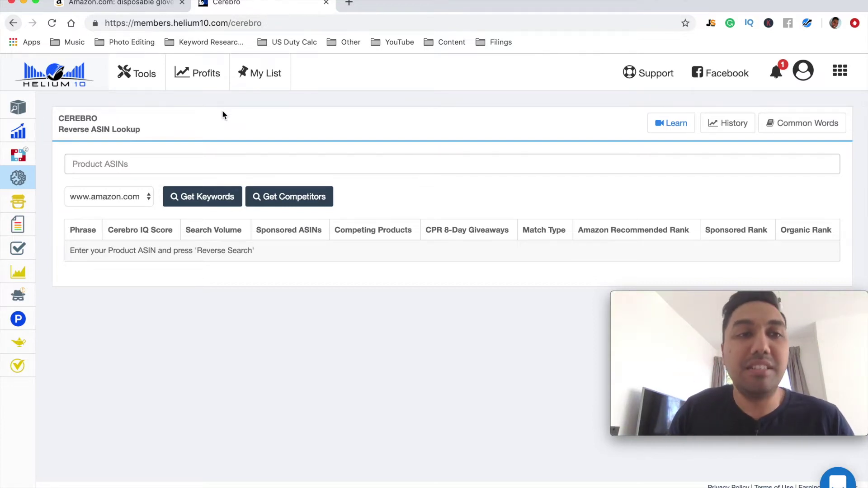
{"action": "mouse_move", "coordinate": [16, 132]}
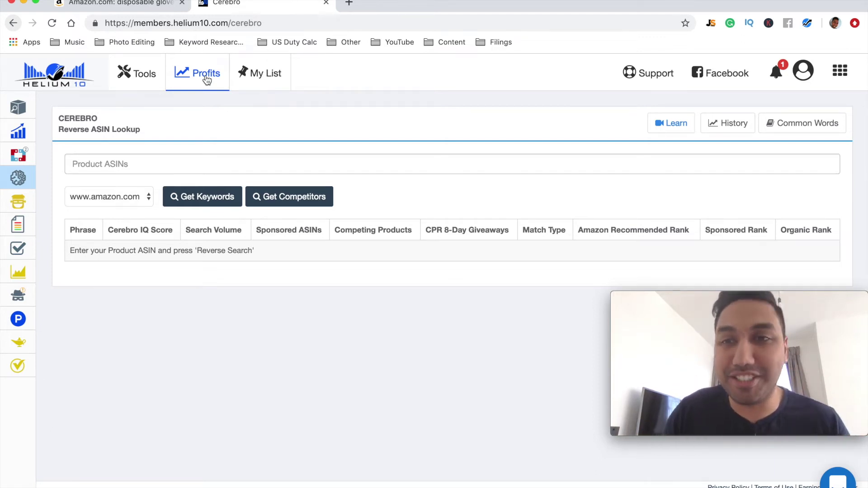
{"action": "left_click", "coordinate": [808, 23]}
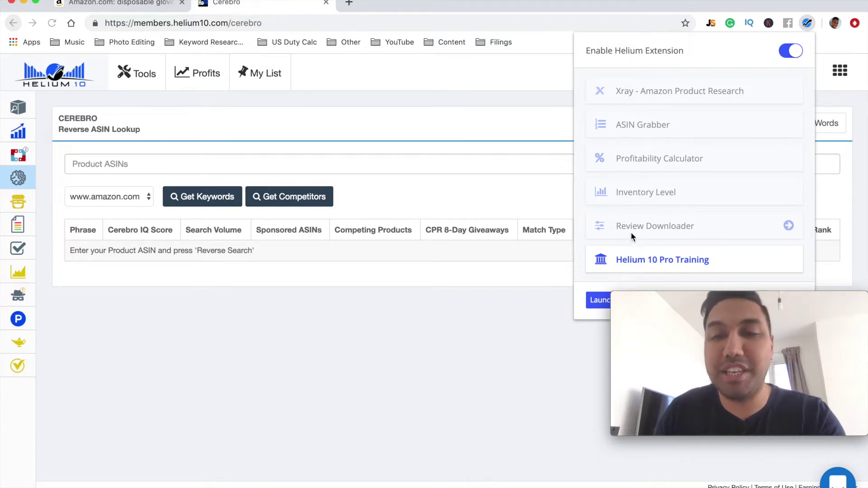
{"action": "left_click", "coordinate": [436, 109]}
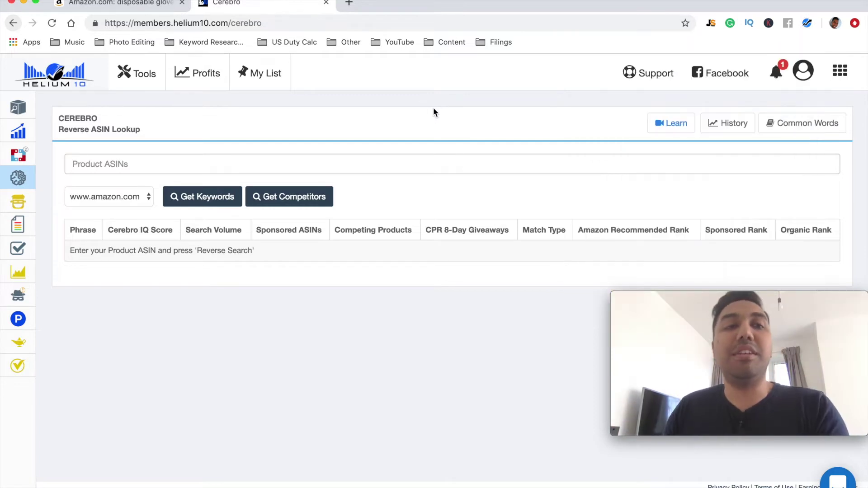
{"action": "mouse_move", "coordinate": [55, 178]}
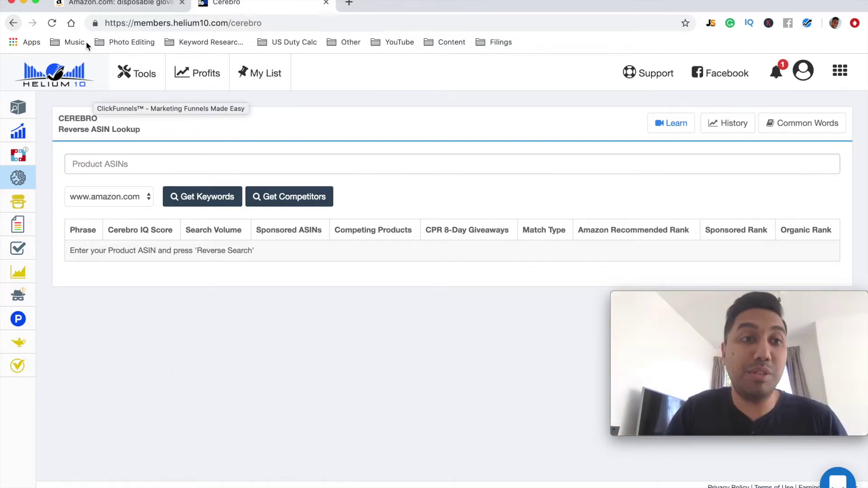
- Return to the Amazon disposable gloves results, run Xray product research on them and check the MedPride gloves' revenue
{"action": "left_click", "coordinate": [121, 4]}
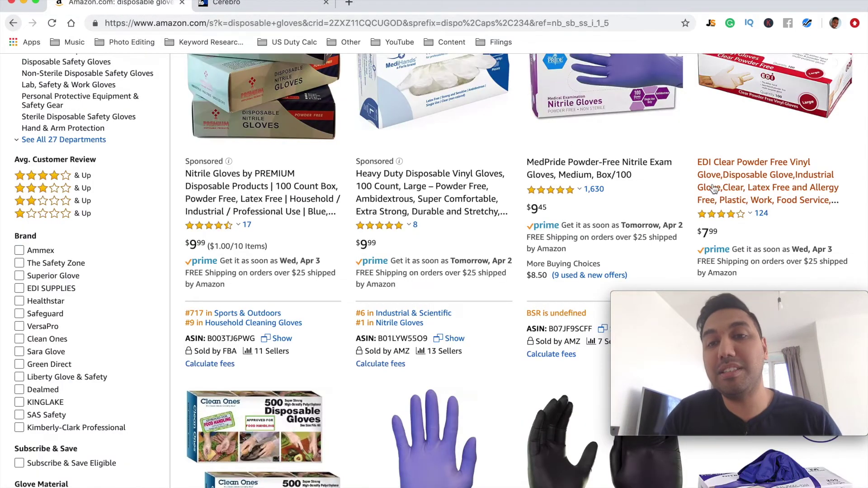
{"action": "scroll", "coordinate": [638, 250], "scroll_direction": "down", "scroll_amount": 7}
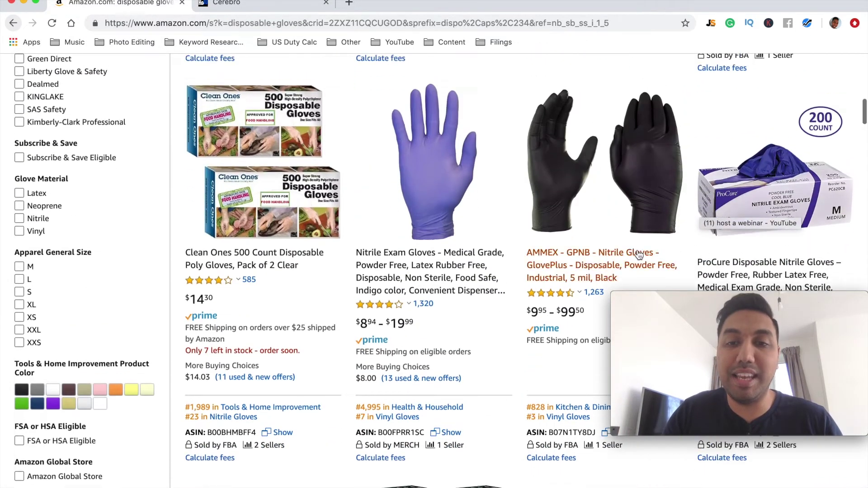
{"action": "scroll", "coordinate": [639, 255], "scroll_direction": "up", "scroll_amount": 9}
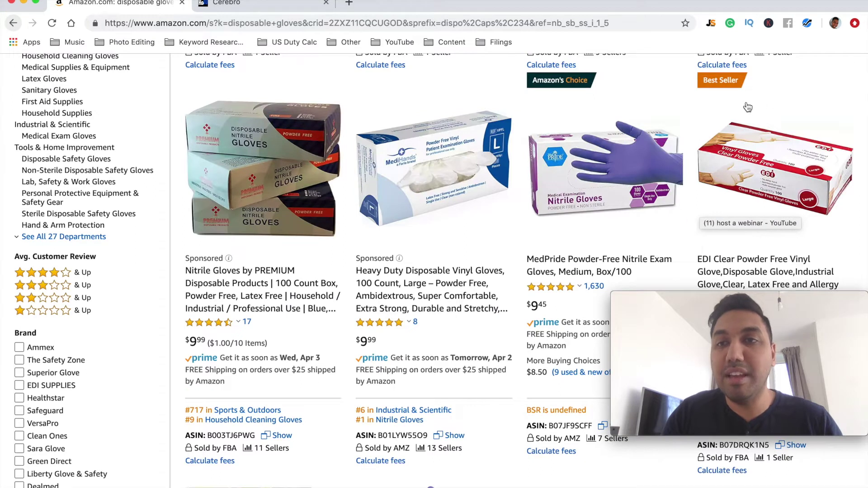
{"action": "left_click", "coordinate": [808, 24]}
{"action": "left_click", "coordinate": [696, 91]}
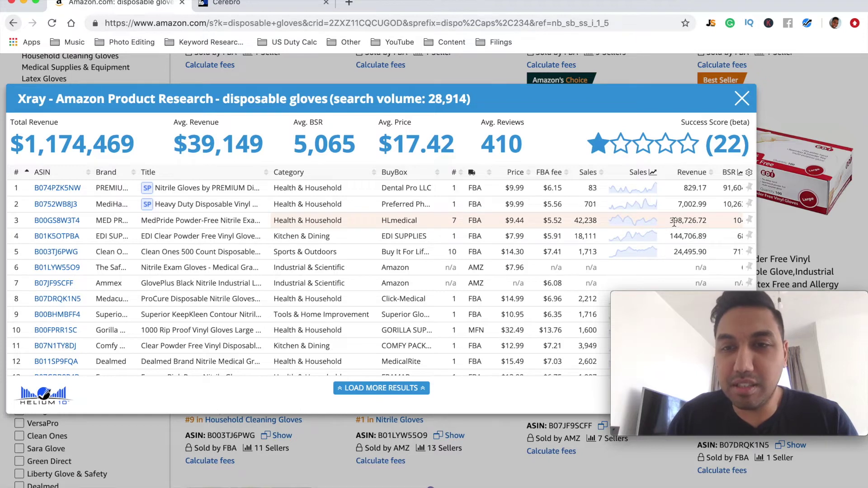
{"action": "left_click_drag", "start_coordinate": [670, 221], "coordinate": [711, 221]}
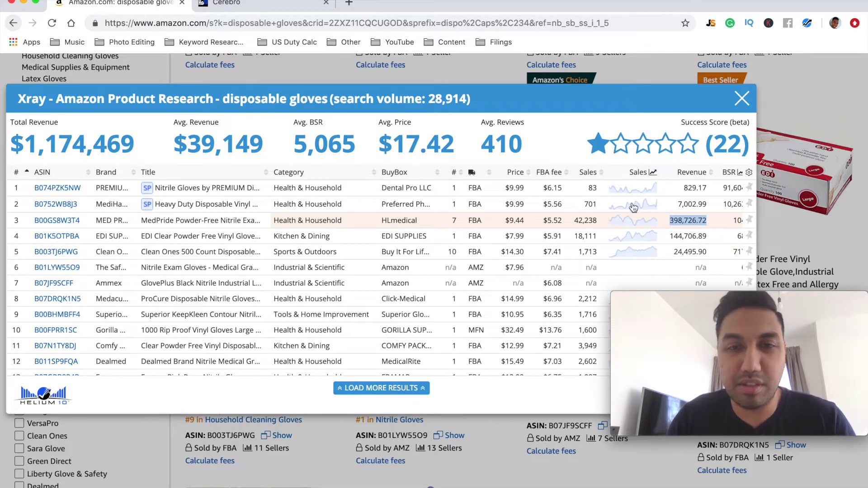
- Copy the MedPride nitrile gloves' ASIN B00GS8W3T4 from the Xray results into Cerebro's product ASINs
{"action": "mouse_move", "coordinate": [82, 225]}
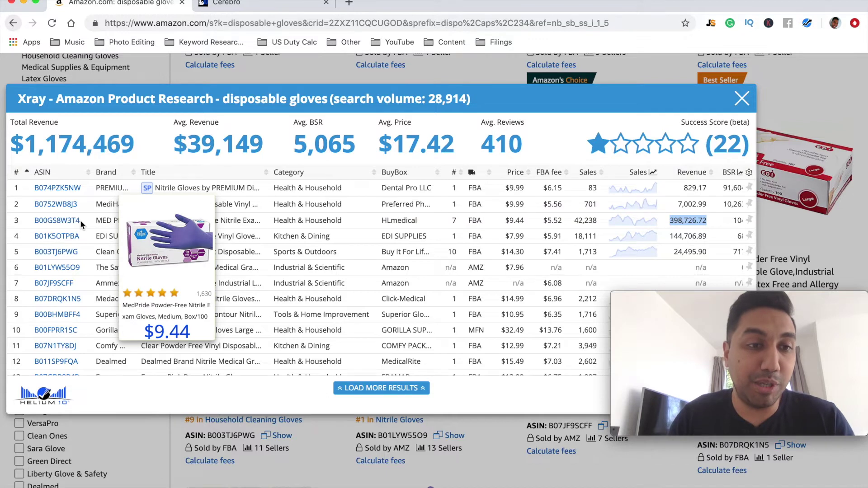
{"action": "left_click_drag", "start_coordinate": [81, 221], "coordinate": [36, 222]}
{"action": "key", "text": "super+c"}
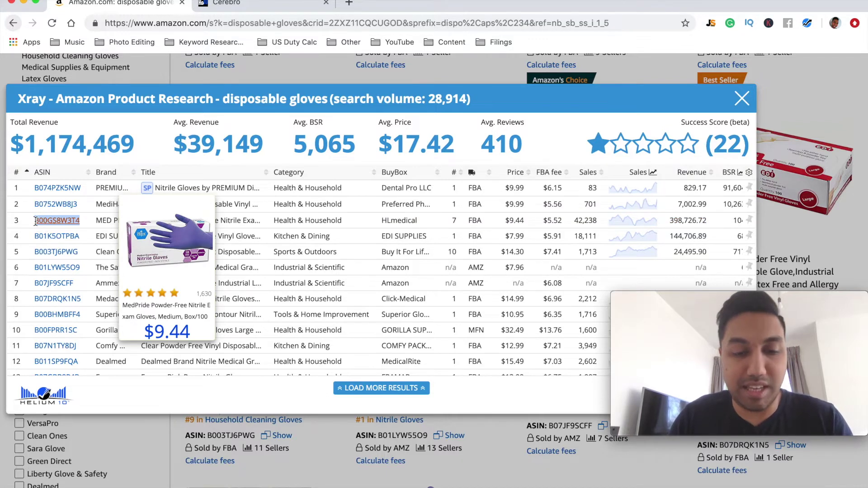
{"action": "left_click", "coordinate": [246, 6]}
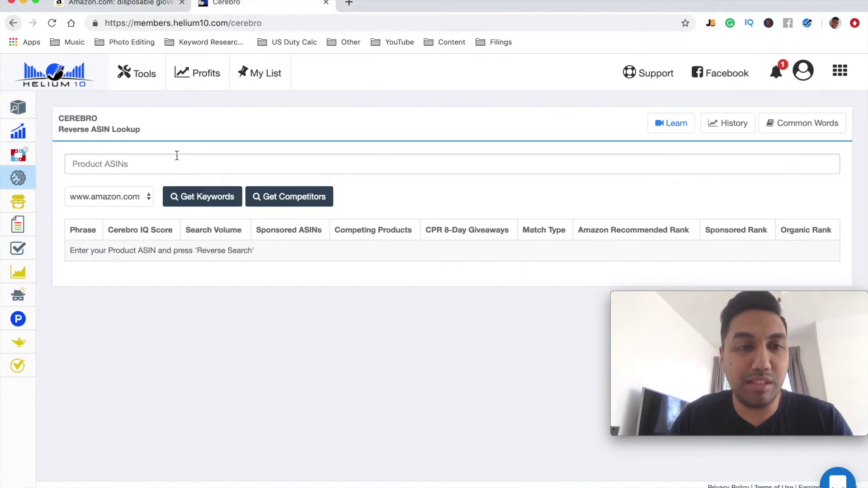
{"action": "key", "text": "super+v"}
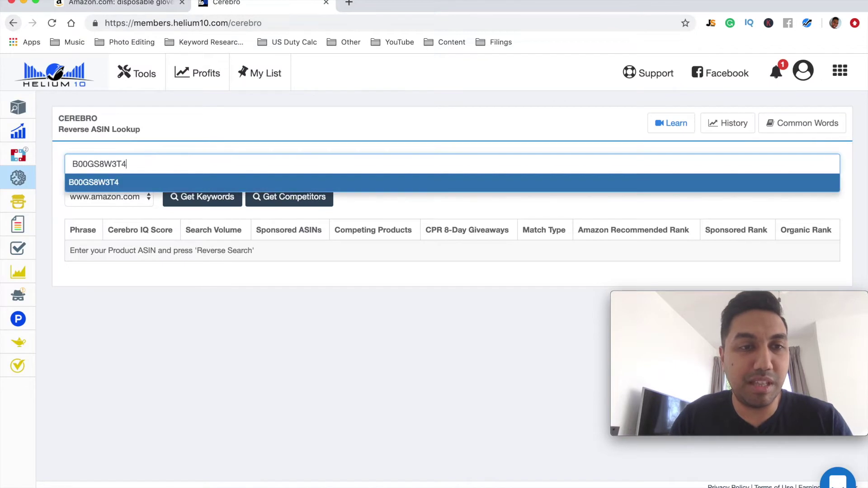
{"action": "key", "text": "Return"}
- Copy the EDI vinyl gloves' ASIN B01K5OTPBA from the Xray results and add it as Cerebro's second product ASIN
{"action": "left_click", "coordinate": [122, 5]}
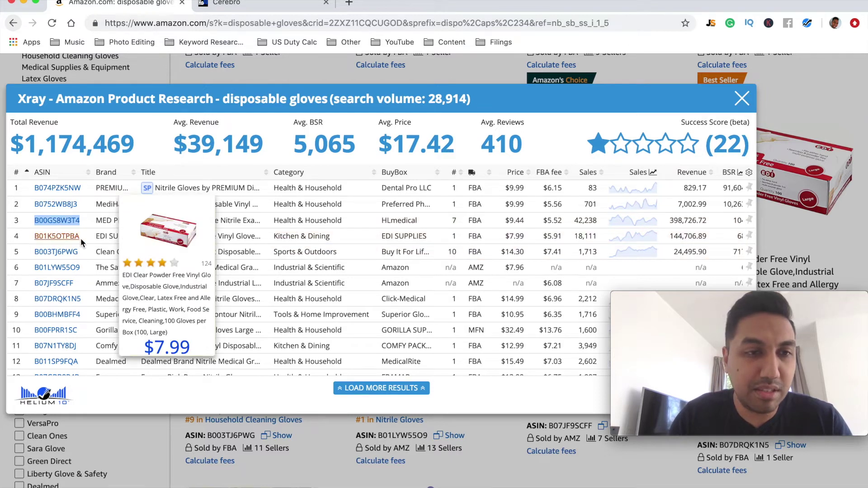
{"action": "left_click_drag", "start_coordinate": [82, 235], "coordinate": [35, 236]}
{"action": "key", "text": "ctrl+c"}
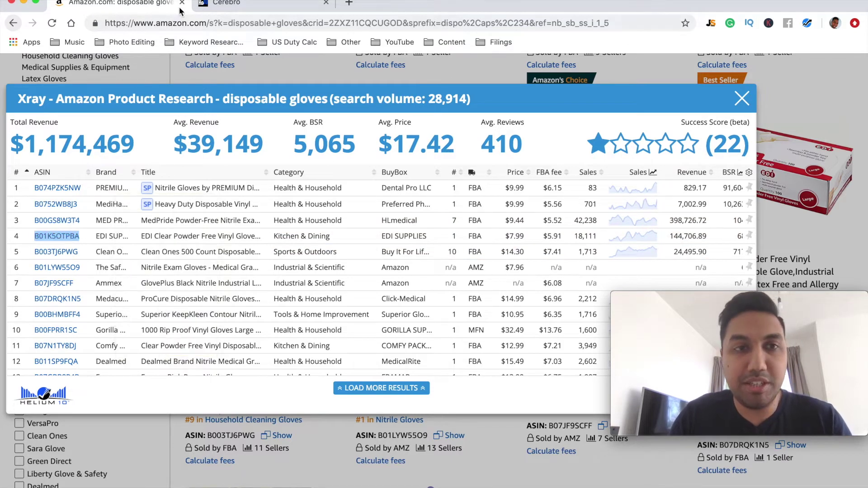
{"action": "left_click", "coordinate": [217, 4]}
{"action": "left_click", "coordinate": [219, 155]}
{"action": "key", "text": "ctrl+v"}
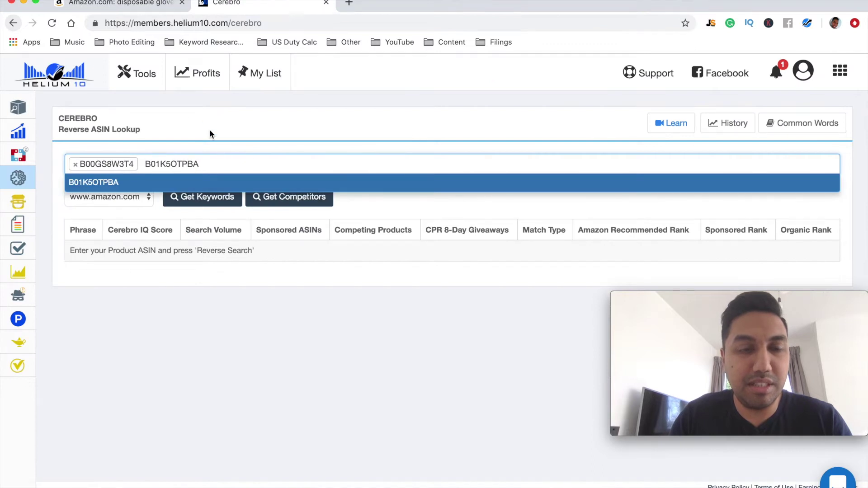
{"action": "key", "text": "Return"}
- Copy the Clean Ones gloves' ASIN B003TJ6PWG from the Xray results and add it as Cerebro's third product ASIN
{"action": "left_click", "coordinate": [120, 5]}
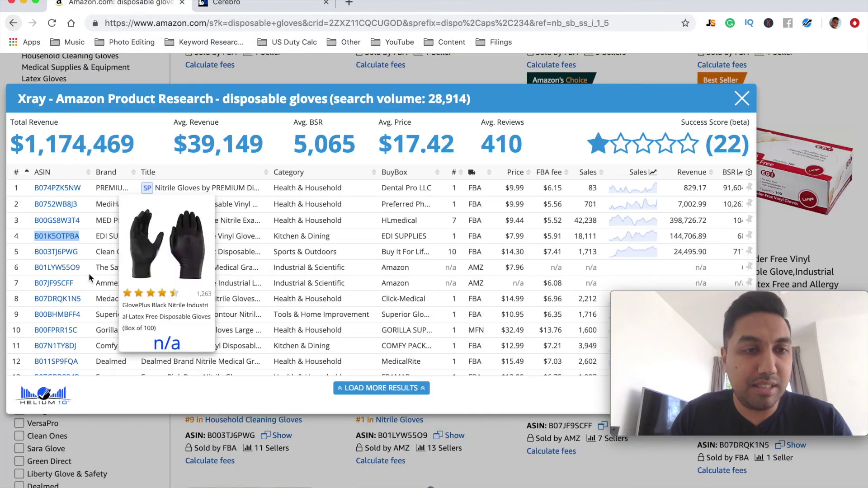
{"action": "left_click_drag", "start_coordinate": [82, 254], "coordinate": [35, 251]}
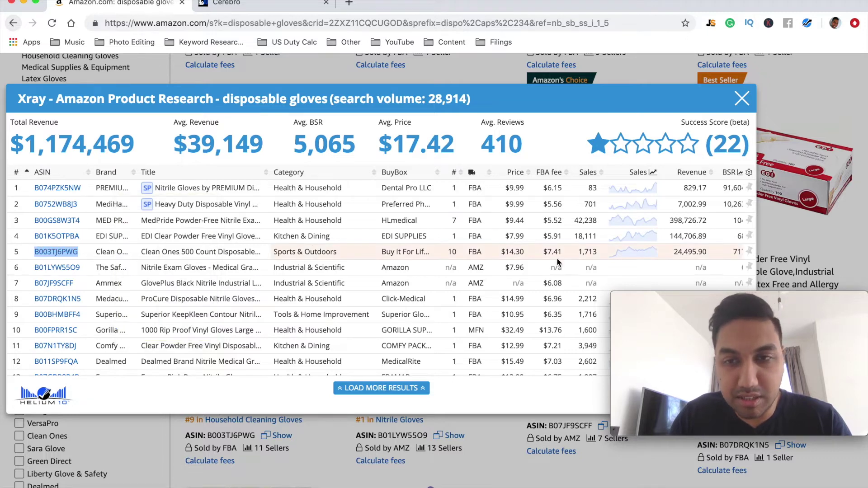
{"action": "left_click", "coordinate": [247, 4]}
{"action": "key", "text": "super+v"}
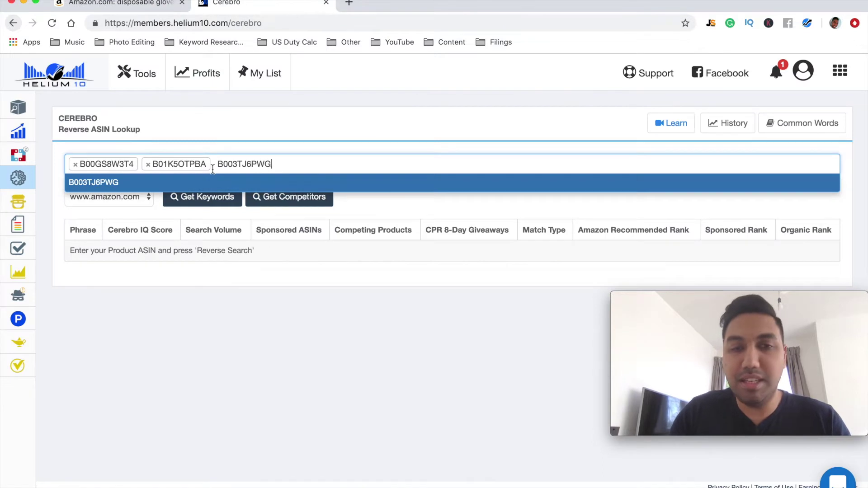
{"action": "key", "text": "Return"}
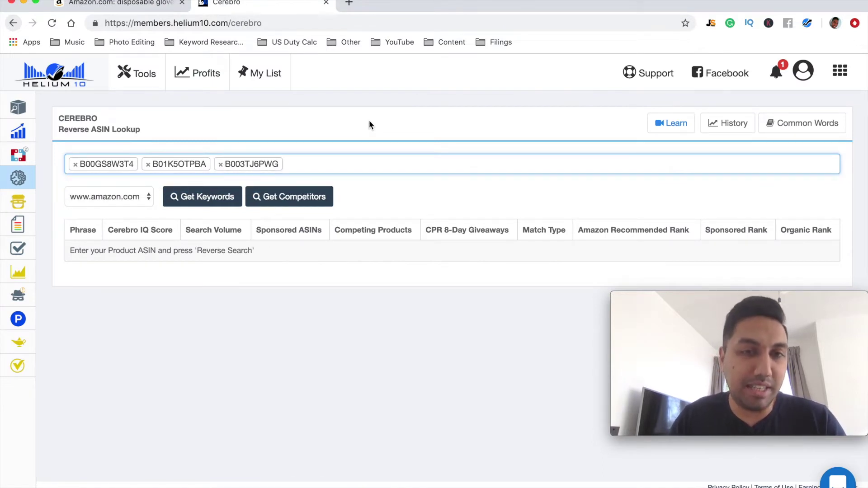
- Get the competitor suggestions for the entered ASINs and add the Nitrile Exam Gloves product B00KE233NU to the lookup
{"action": "left_click", "coordinate": [308, 200]}
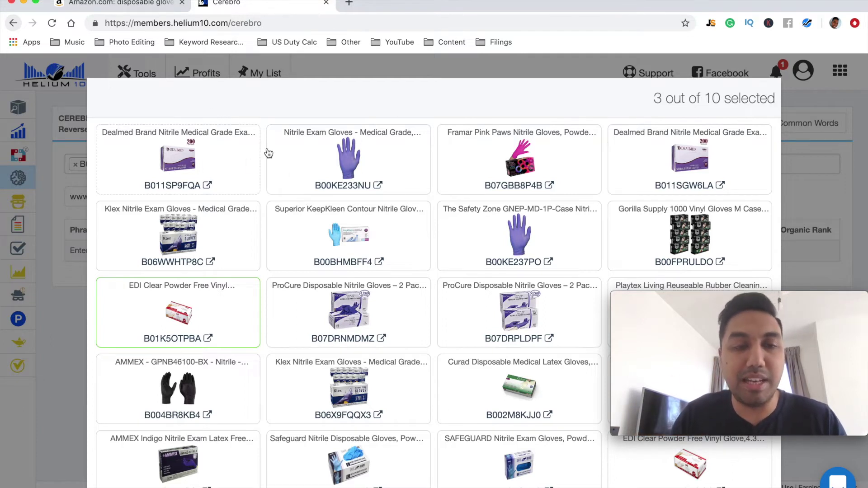
{"action": "left_click", "coordinate": [347, 187]}
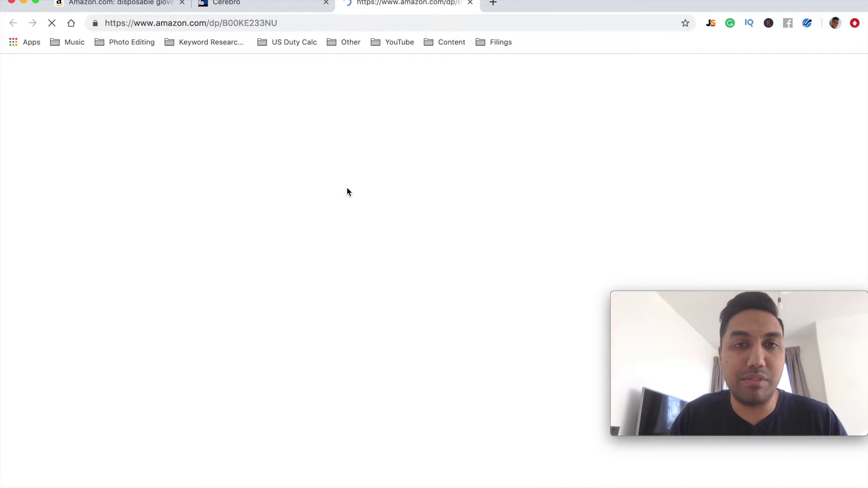
{"action": "left_click", "coordinate": [471, 4]}
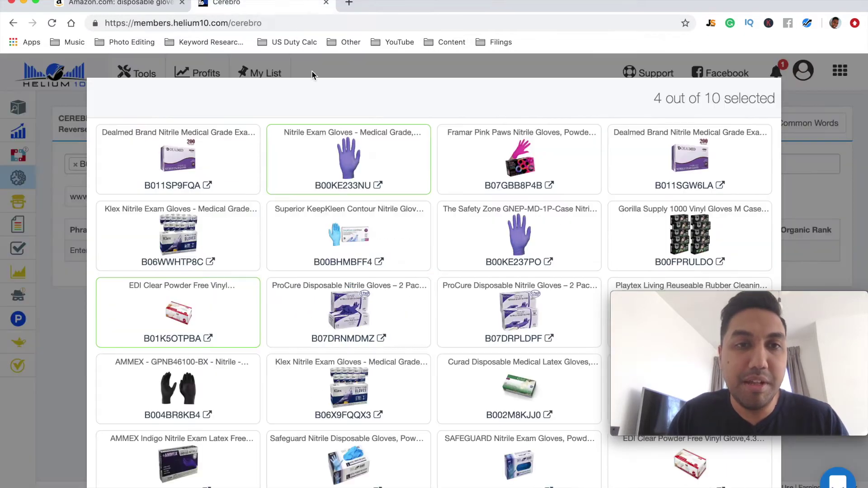
{"action": "left_click", "coordinate": [381, 158]}
{"action": "left_click", "coordinate": [380, 158]}
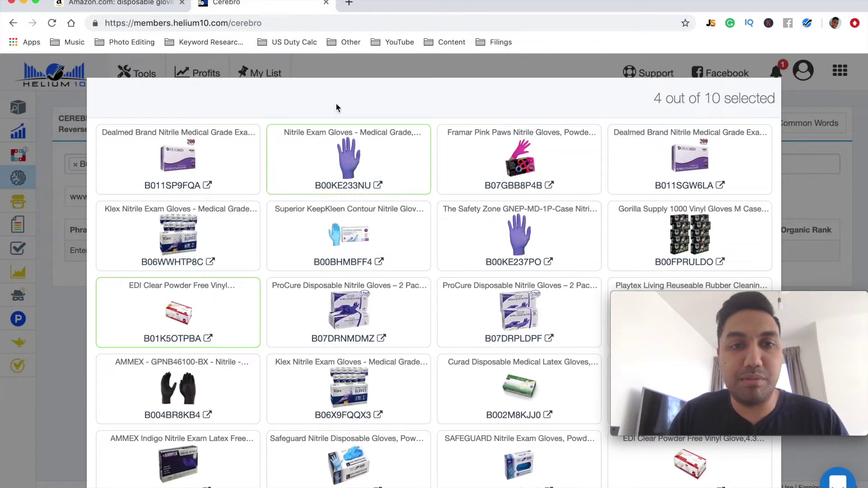
{"action": "scroll", "coordinate": [626, 459], "scroll_direction": "down", "scroll_amount": 2}
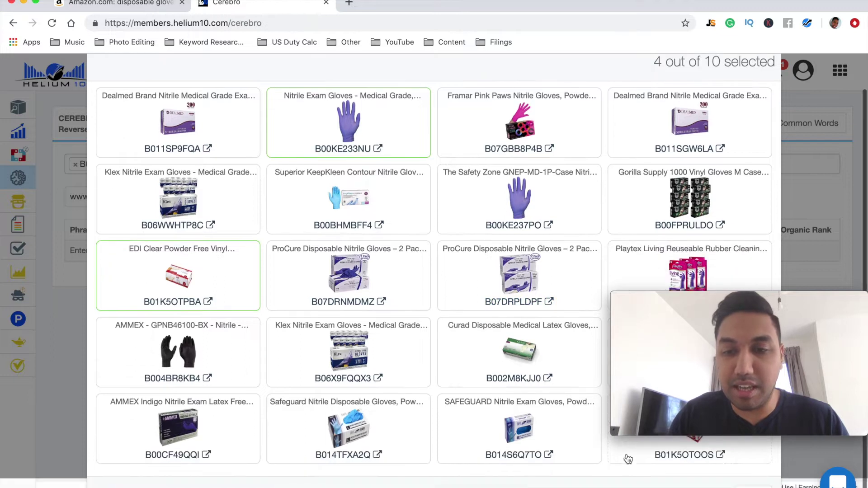
{"action": "left_click", "coordinate": [748, 482]}
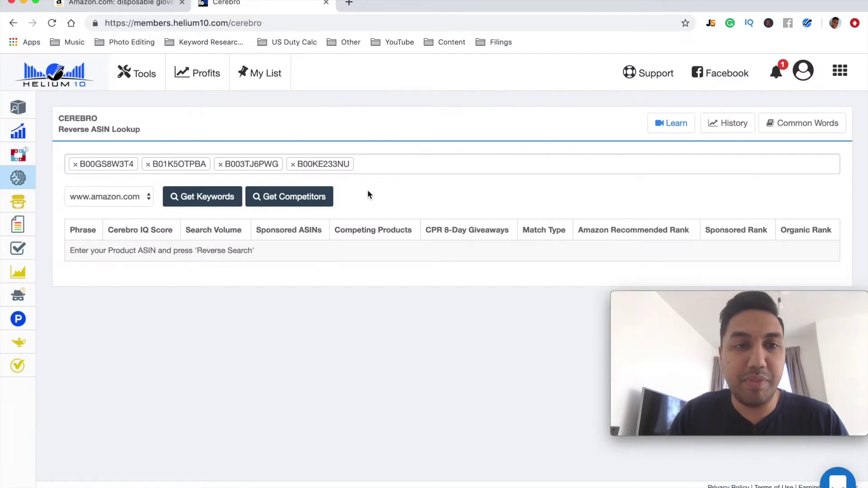
- Get the keywords for the four product ASINs and look over the distribution, word frequency and filter options
{"action": "left_click", "coordinate": [219, 205]}
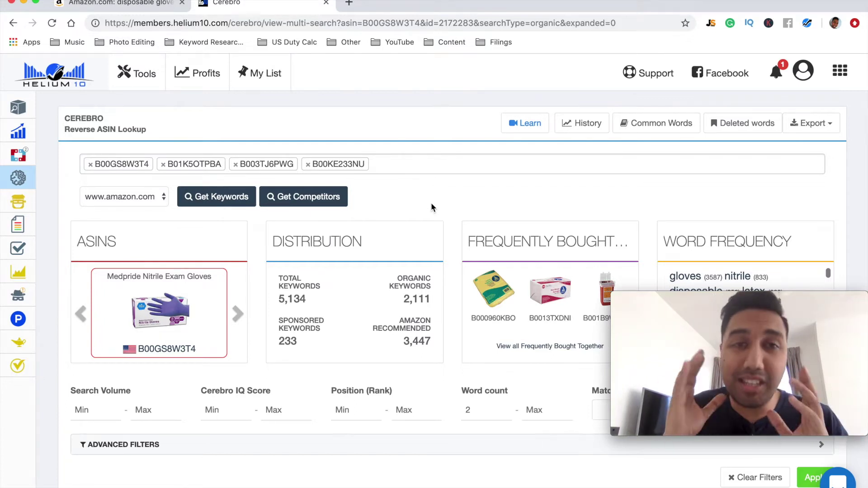
{"action": "scroll", "coordinate": [432, 203], "scroll_direction": "down", "scroll_amount": 2}
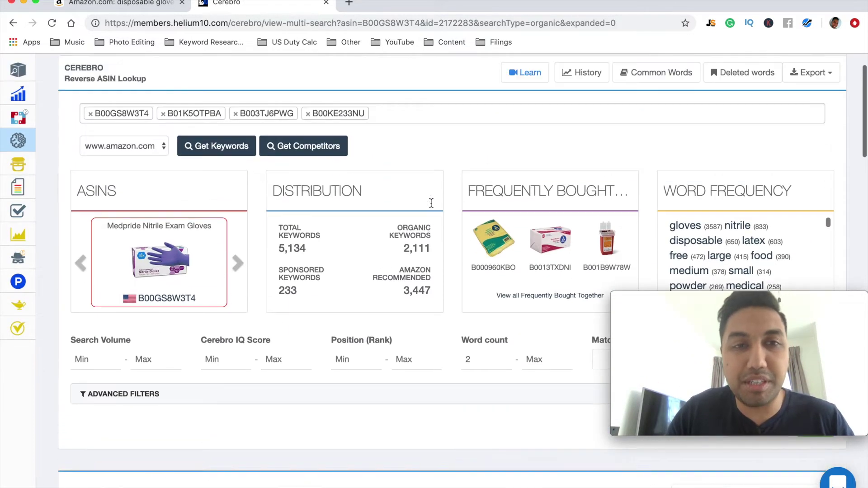
{"action": "scroll", "coordinate": [431, 203], "scroll_direction": "up", "scroll_amount": 1}
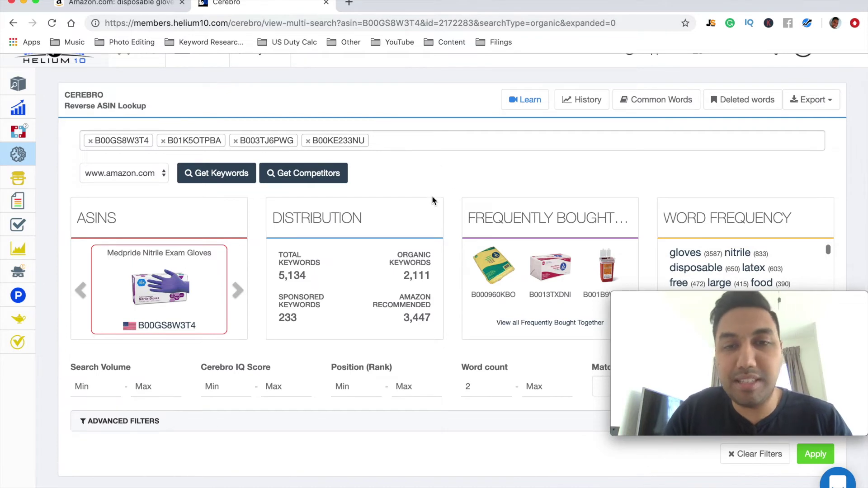
{"action": "scroll", "coordinate": [435, 194], "scroll_direction": "down", "scroll_amount": 3}
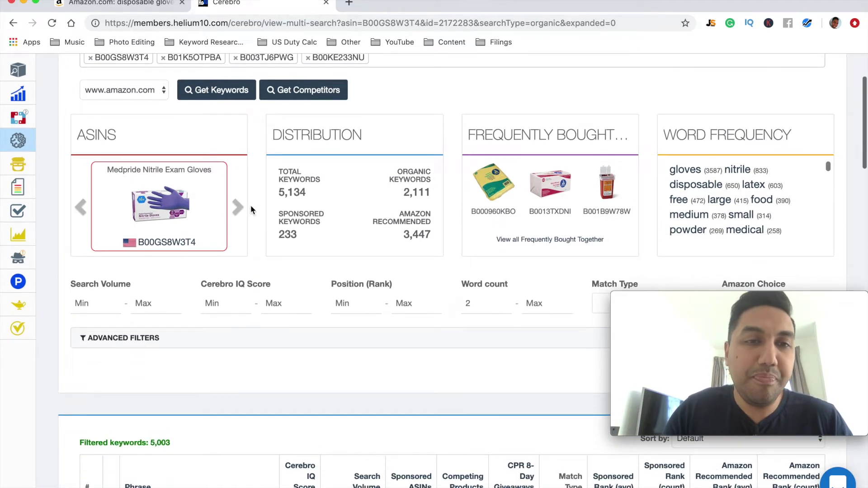
- Browse the looked-up product ASINs and examine which words occur most often in the competitors' keywords
{"action": "left_click", "coordinate": [237, 208]}
{"action": "left_click", "coordinate": [237, 208]}
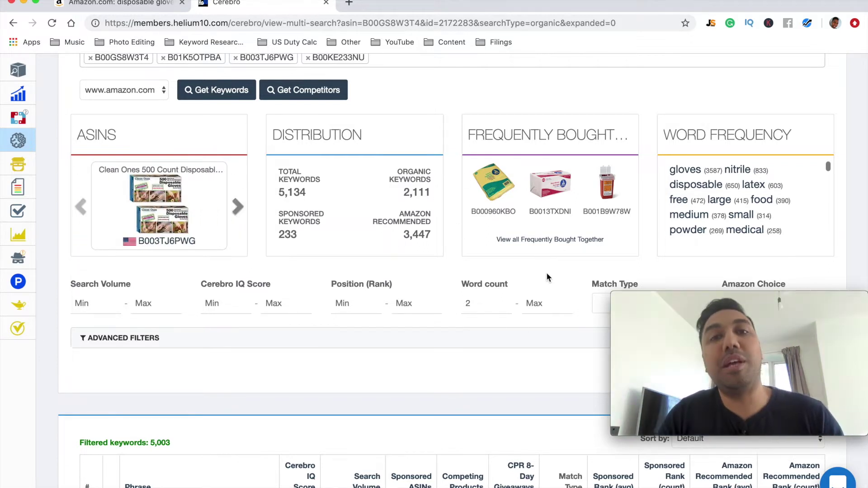
{"action": "scroll", "coordinate": [548, 277], "scroll_direction": "down", "scroll_amount": 1}
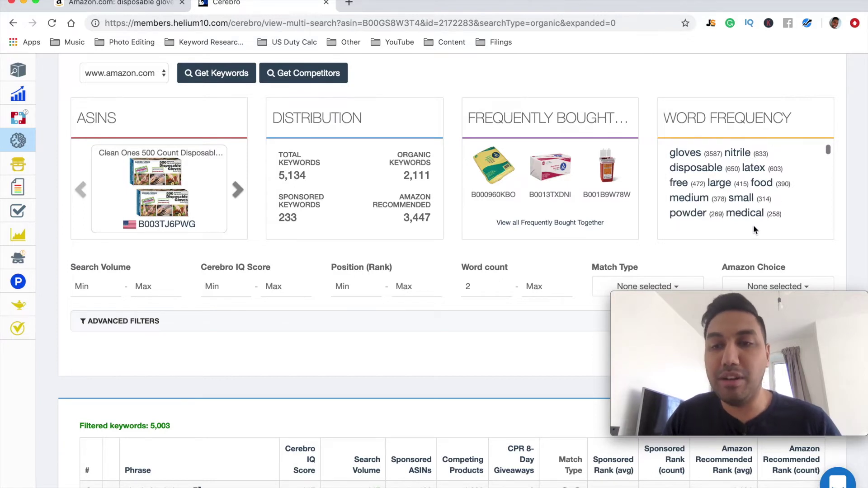
{"action": "scroll", "coordinate": [808, 176], "scroll_direction": "down", "scroll_amount": 3}
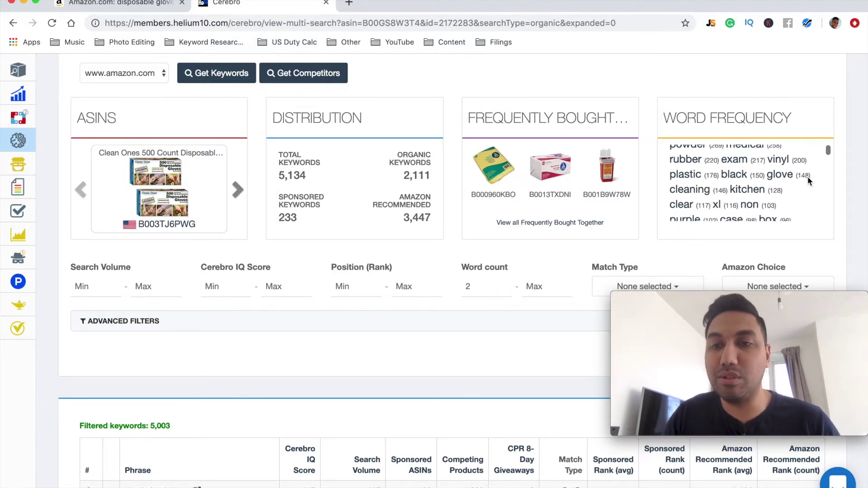
{"action": "scroll", "coordinate": [808, 179], "scroll_direction": "up", "scroll_amount": 3}
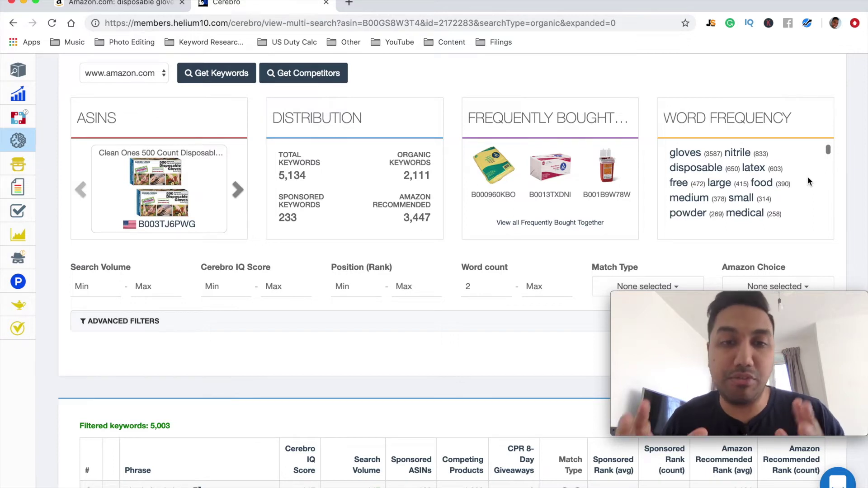
{"action": "scroll", "coordinate": [809, 179], "scroll_direction": "down", "scroll_amount": 1}
{"action": "scroll", "coordinate": [808, 180], "scroll_direction": "up", "scroll_amount": 1}
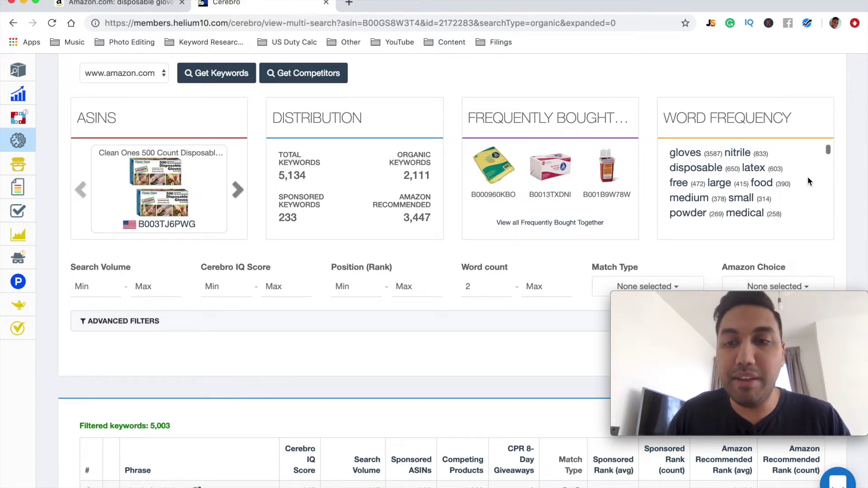
- Set the keyword filters to a position rank from 1 to 25 and a minimum search volume of 500
{"action": "scroll", "coordinate": [500, 379], "scroll_direction": "down", "scroll_amount": 4}
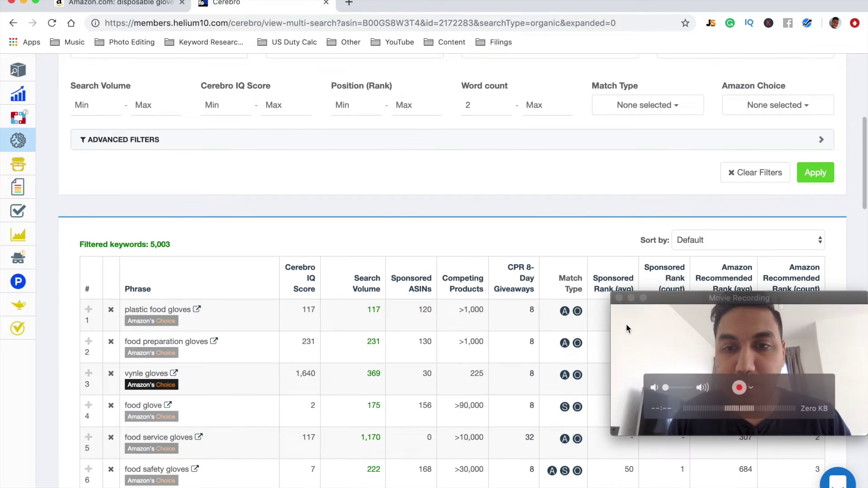
{"action": "left_click_drag", "start_coordinate": [627, 328], "coordinate": [627, 93]}
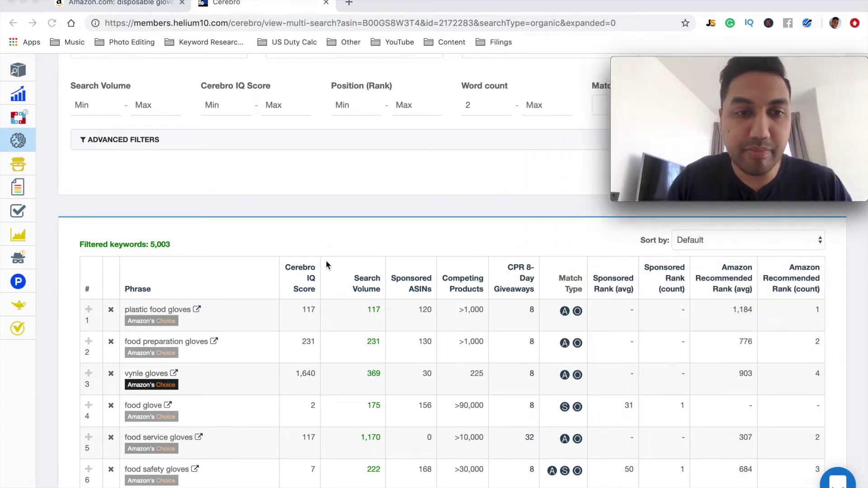
{"action": "scroll", "coordinate": [521, 197], "scroll_direction": "up", "scroll_amount": 7}
{"action": "scroll", "coordinate": [521, 197], "scroll_direction": "down", "scroll_amount": 3}
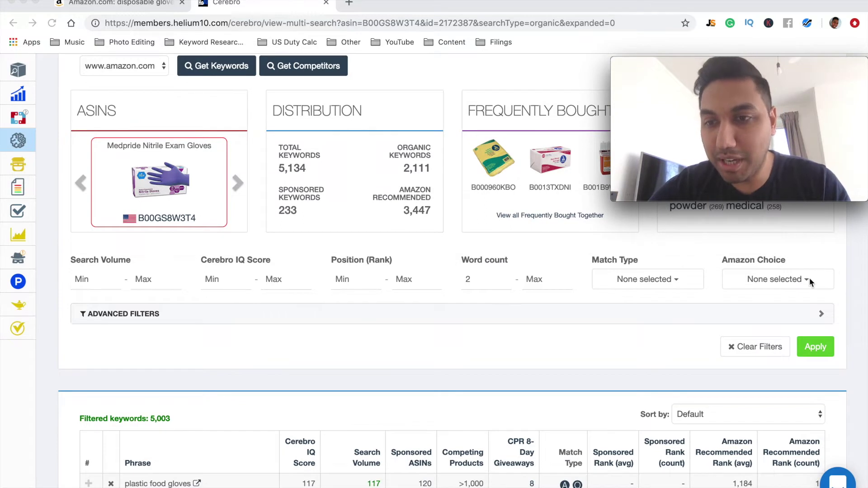
{"action": "scroll", "coordinate": [474, 248], "scroll_direction": "up", "scroll_amount": 3}
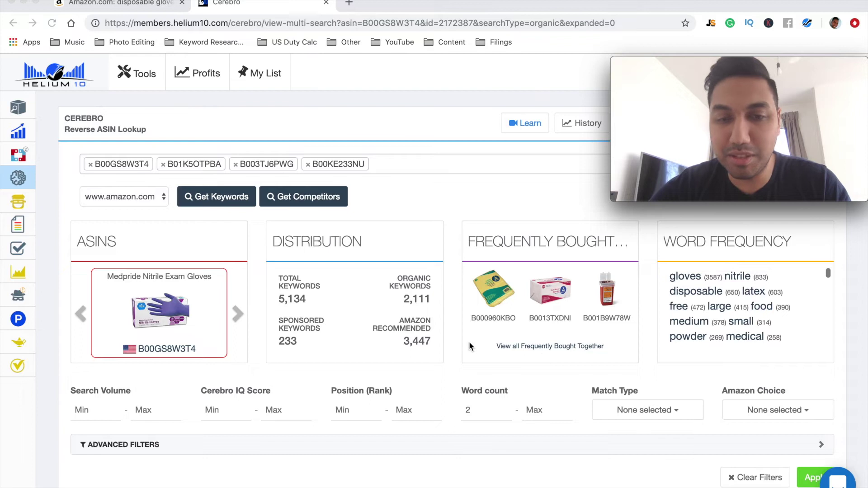
{"action": "scroll", "coordinate": [468, 341], "scroll_direction": "down", "scroll_amount": 3}
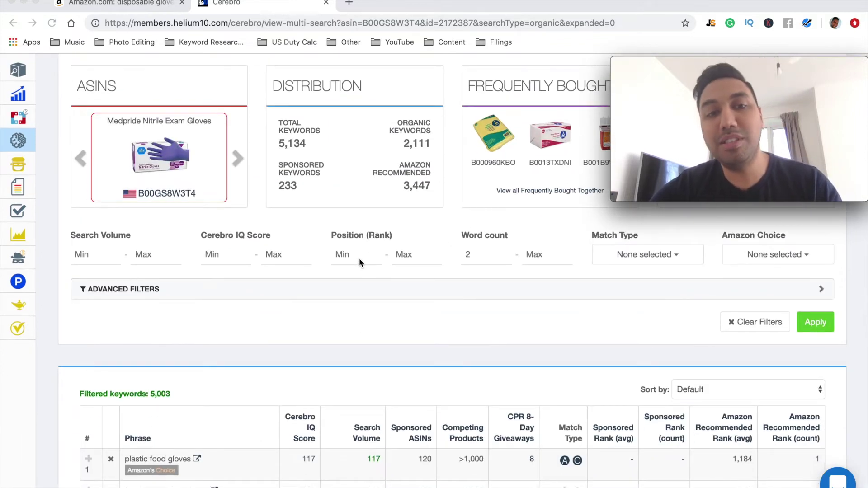
{"action": "left_click", "coordinate": [348, 254]}
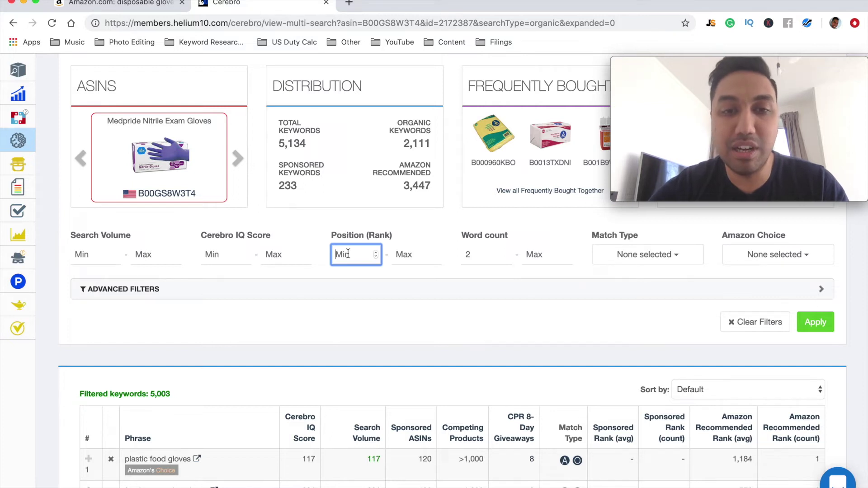
{"action": "left_click", "coordinate": [407, 255]}
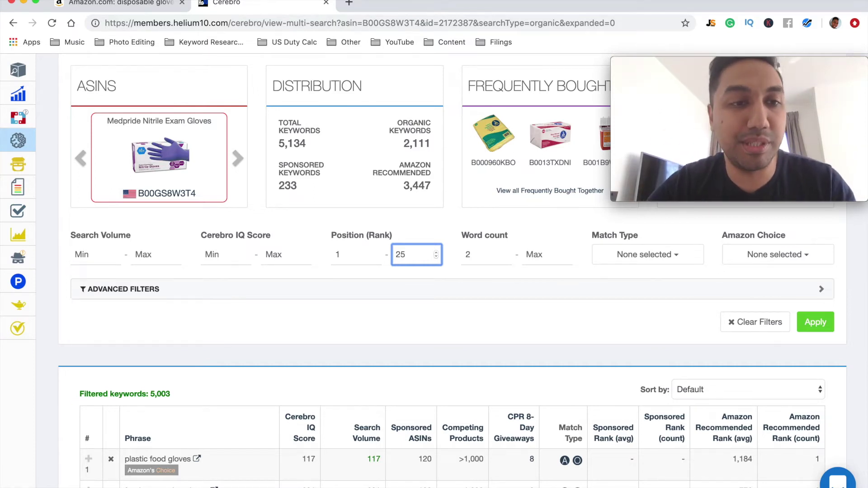
{"action": "left_click", "coordinate": [101, 255]}
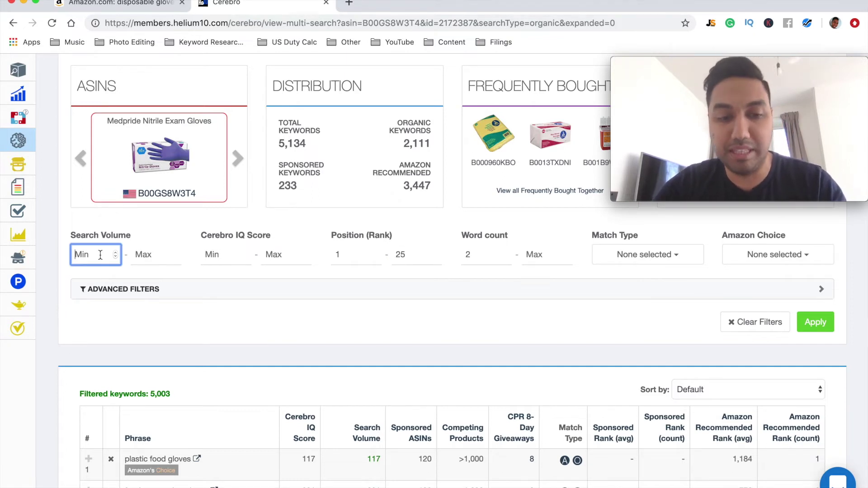
{"action": "left_click", "coordinate": [204, 326]}
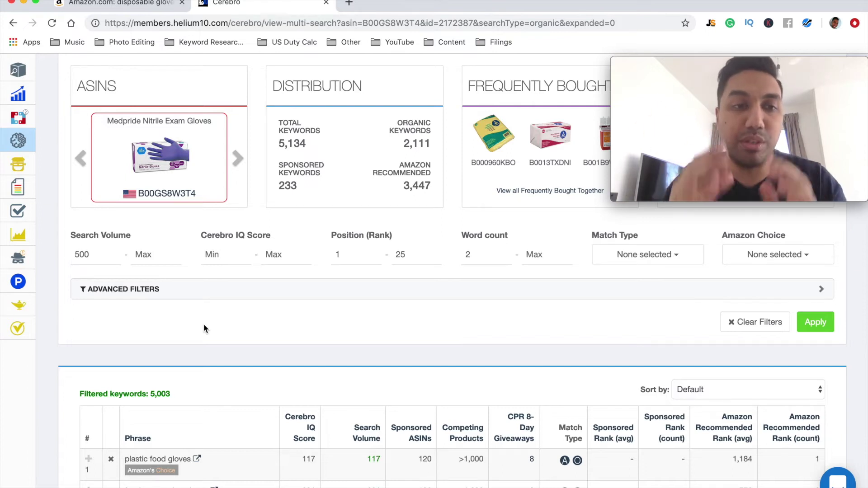
- Restrict the match type to Organic and apply the filters to the keyword list
{"action": "left_click", "coordinate": [677, 261]}
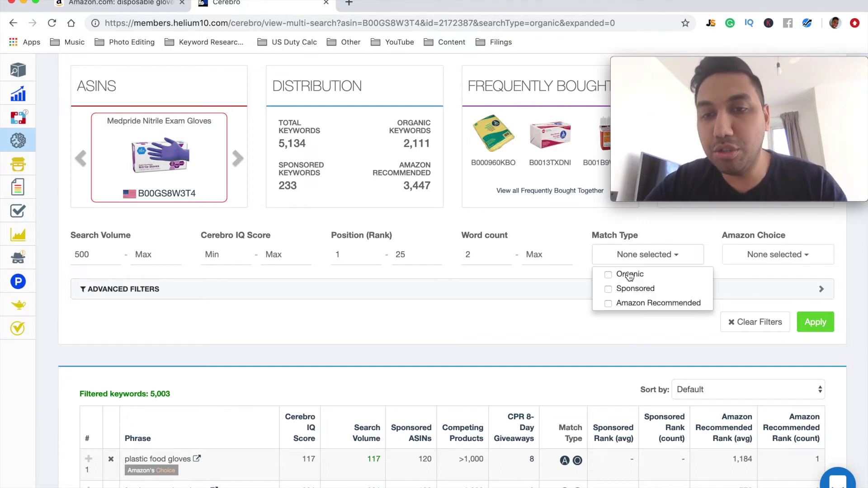
{"action": "left_click", "coordinate": [609, 277]}
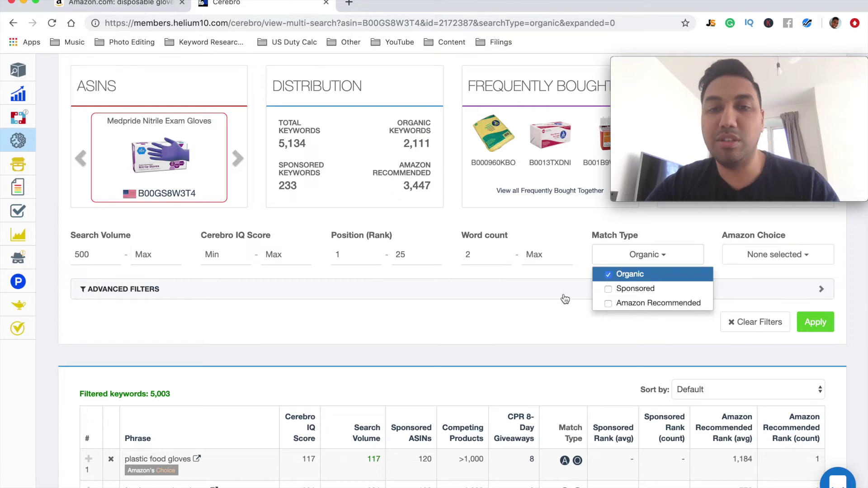
{"action": "left_click", "coordinate": [557, 324]}
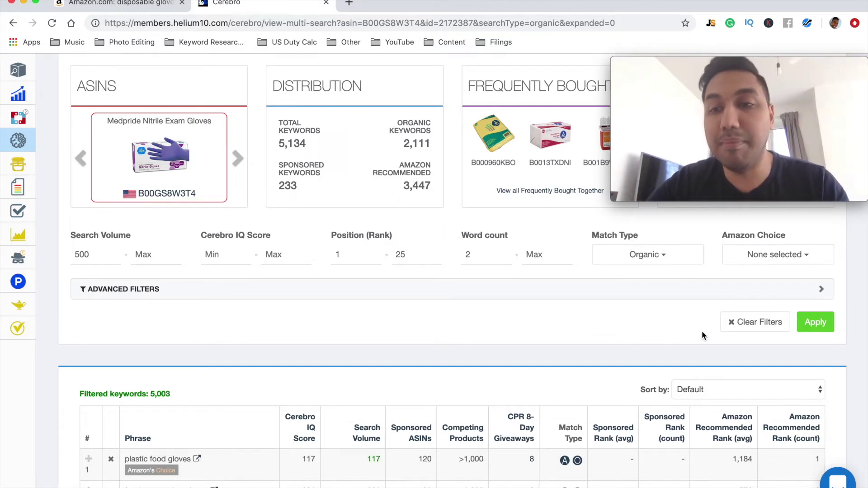
{"action": "left_click", "coordinate": [810, 320]}
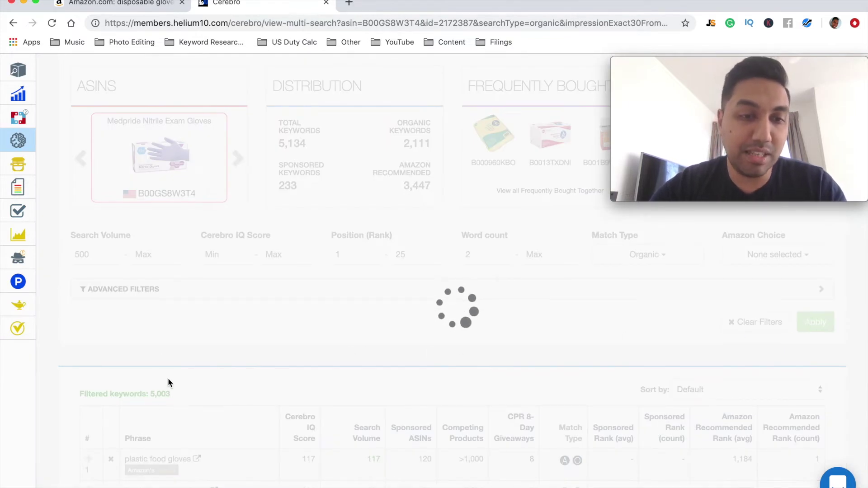
- Examine the filtered keyword phrases with their search volumes, Cerebro IQ scores and competing products
{"action": "scroll", "coordinate": [235, 367], "scroll_direction": "down", "scroll_amount": 2}
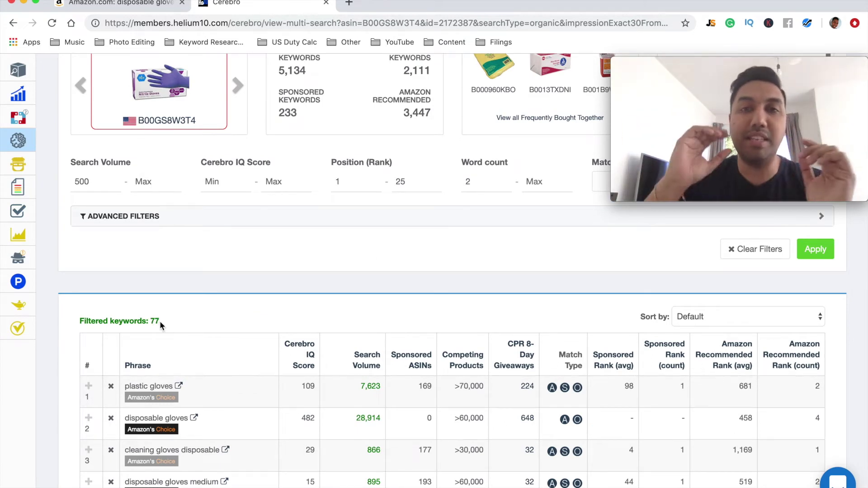
{"action": "scroll", "coordinate": [159, 321], "scroll_direction": "down", "scroll_amount": 1}
{"action": "scroll", "coordinate": [159, 321], "scroll_direction": "up", "scroll_amount": 2}
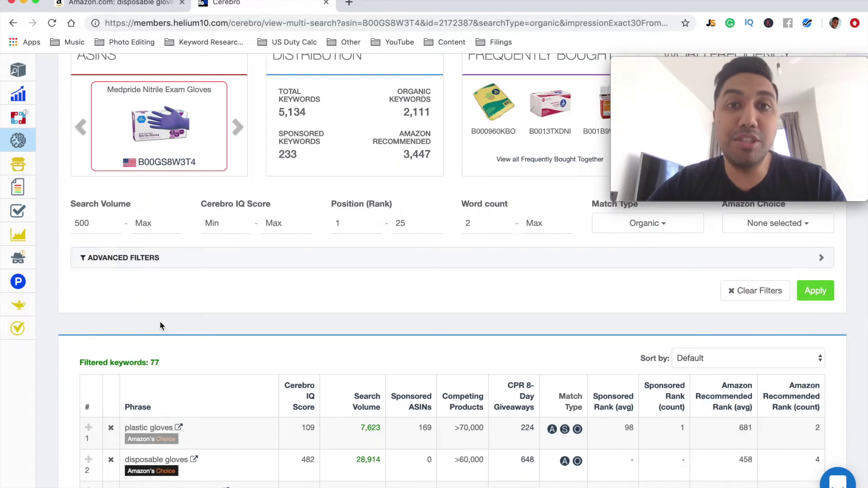
{"action": "scroll", "coordinate": [161, 325], "scroll_direction": "down", "scroll_amount": 5}
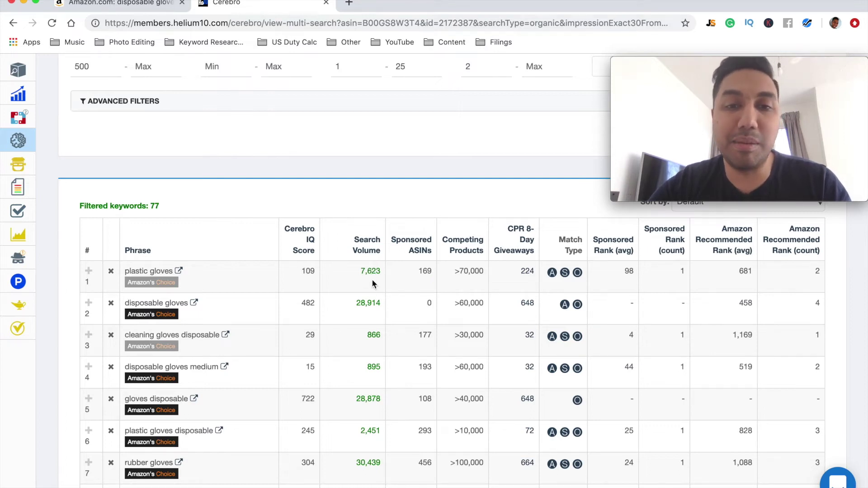
{"action": "scroll", "coordinate": [368, 275], "scroll_direction": "up", "scroll_amount": 6}
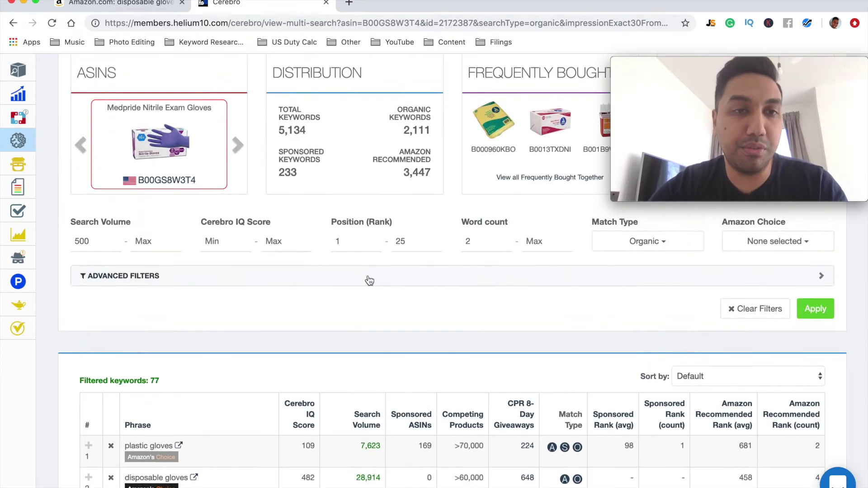
{"action": "scroll", "coordinate": [368, 411], "scroll_direction": "down", "scroll_amount": 5}
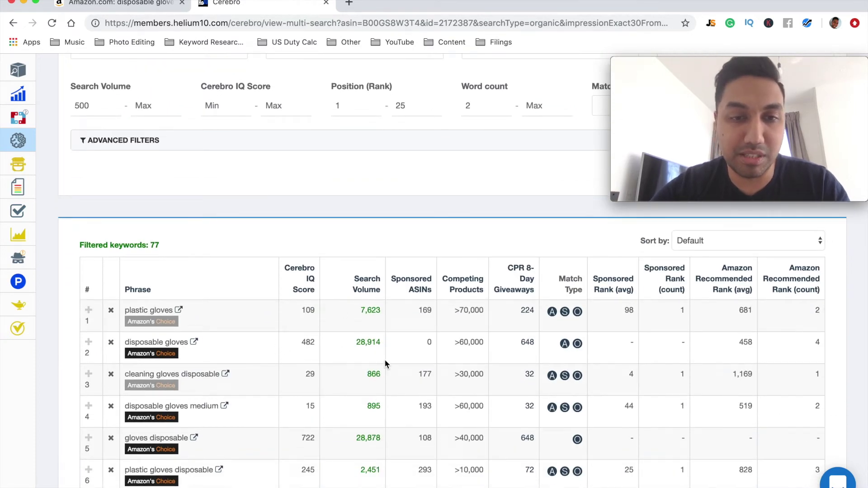
{"action": "scroll", "coordinate": [383, 364], "scroll_direction": "down", "scroll_amount": 1}
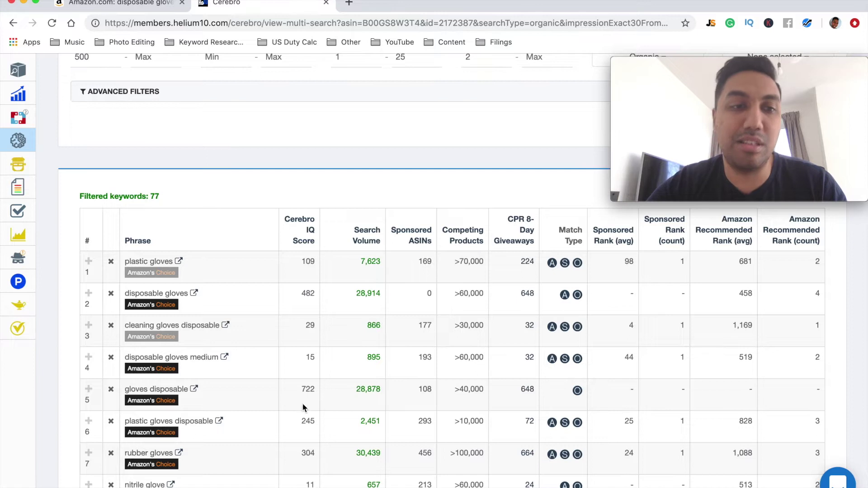
{"action": "scroll", "coordinate": [229, 460], "scroll_direction": "down", "scroll_amount": 5}
{"action": "scroll", "coordinate": [229, 460], "scroll_direction": "down", "scroll_amount": 2}
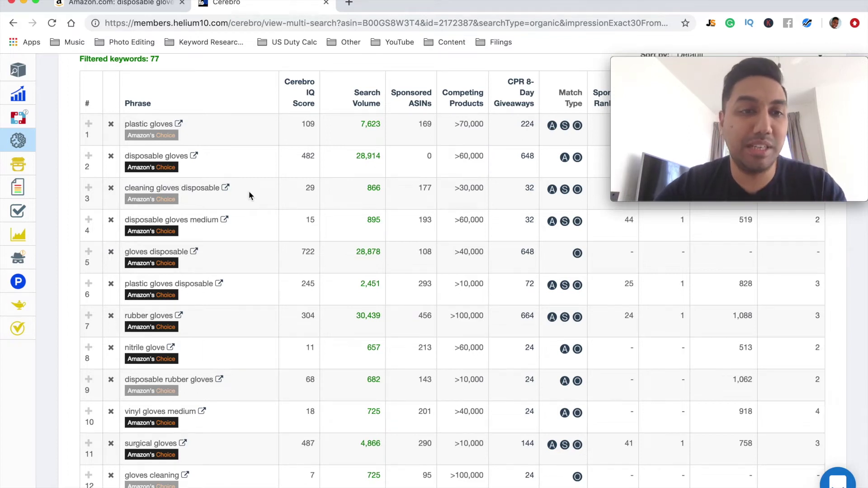
- Open the Amazon search results for "cleaning gloves disposable", check how relevant the listed products are, and close the results
{"action": "left_click", "coordinate": [226, 190]}
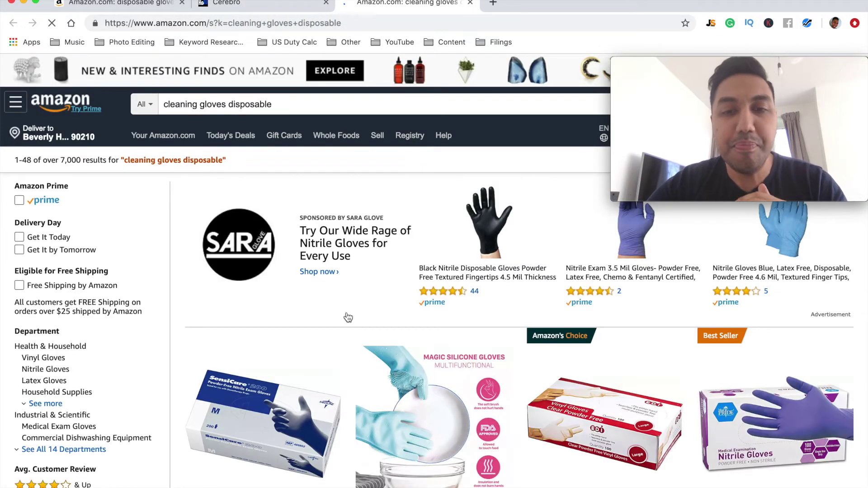
{"action": "scroll", "coordinate": [348, 317], "scroll_direction": "down", "scroll_amount": 10}
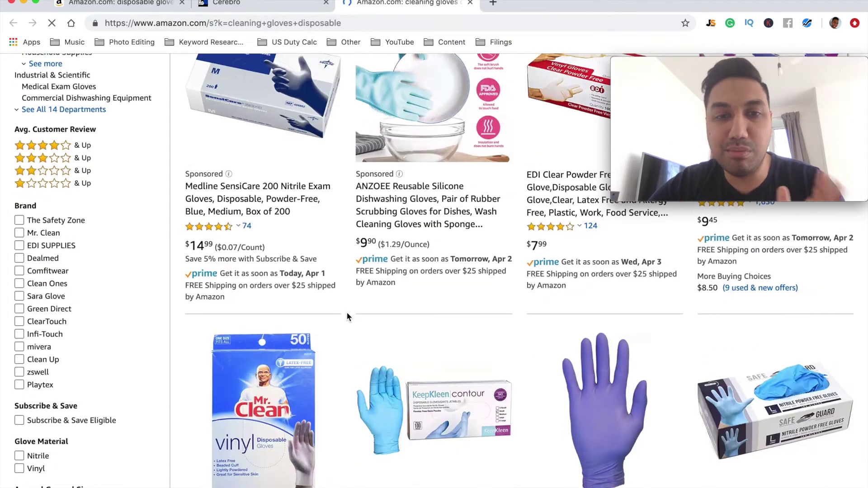
{"action": "scroll", "coordinate": [347, 316], "scroll_direction": "down", "scroll_amount": 4}
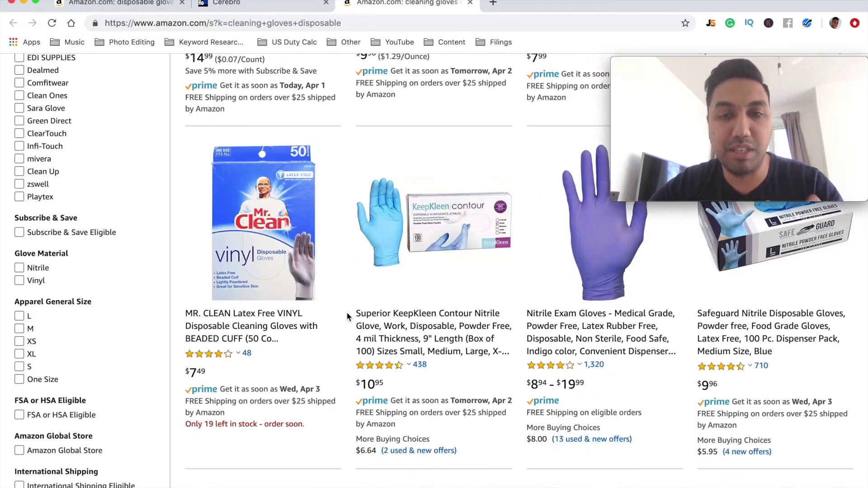
{"action": "scroll", "coordinate": [348, 317], "scroll_direction": "down", "scroll_amount": 1}
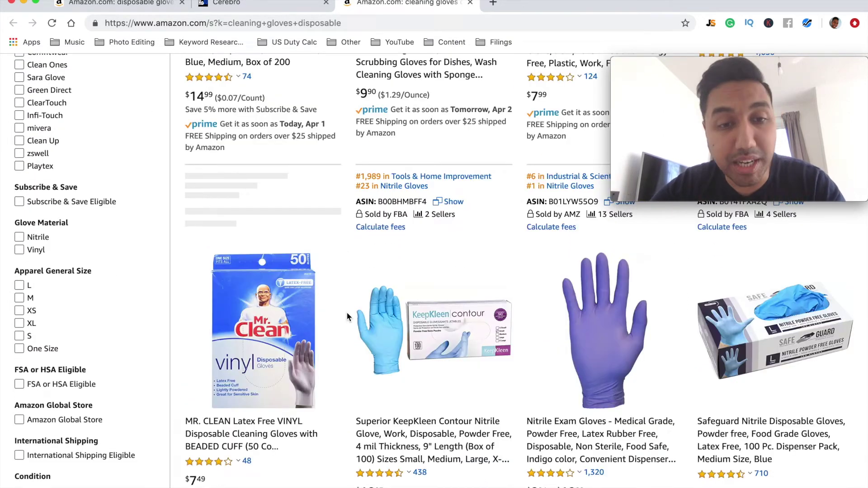
{"action": "scroll", "coordinate": [347, 311], "scroll_direction": "down", "scroll_amount": 3}
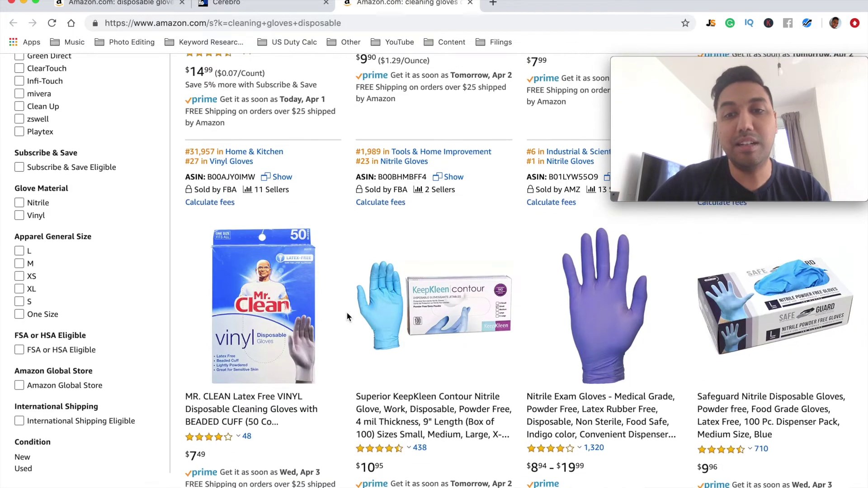
{"action": "scroll", "coordinate": [347, 313], "scroll_direction": "down", "scroll_amount": 2}
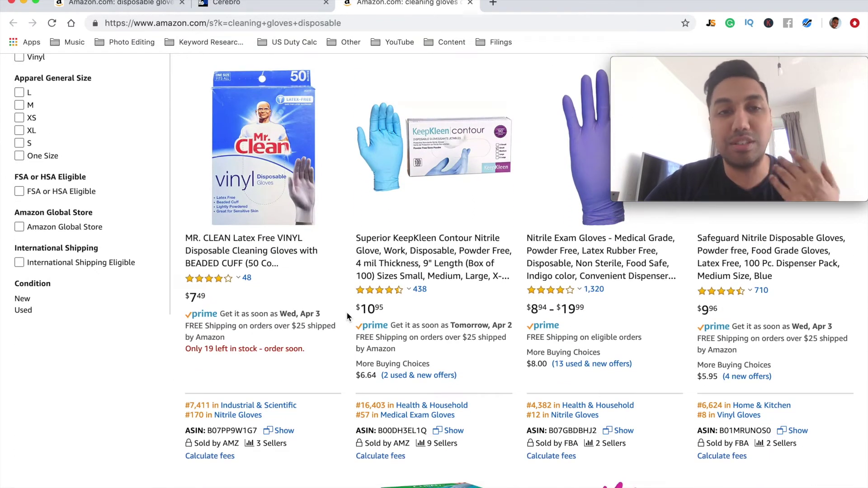
{"action": "scroll", "coordinate": [346, 312], "scroll_direction": "up", "scroll_amount": 6}
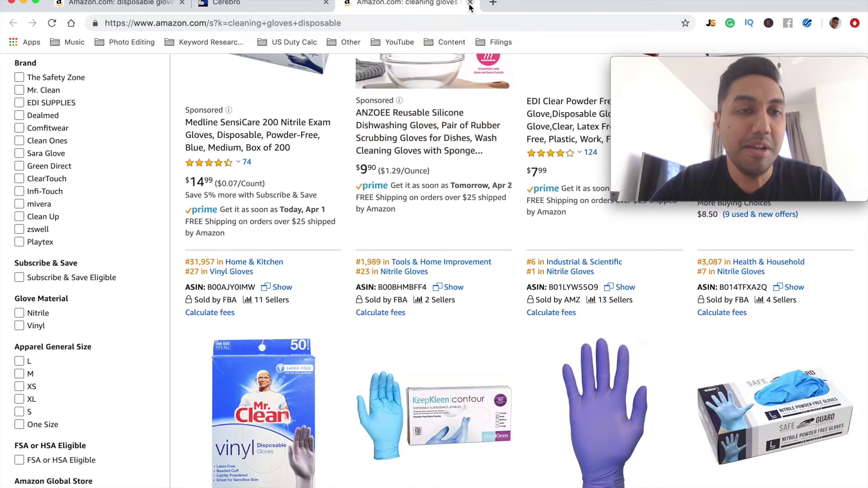
{"action": "key", "text": "ctrl+w"}
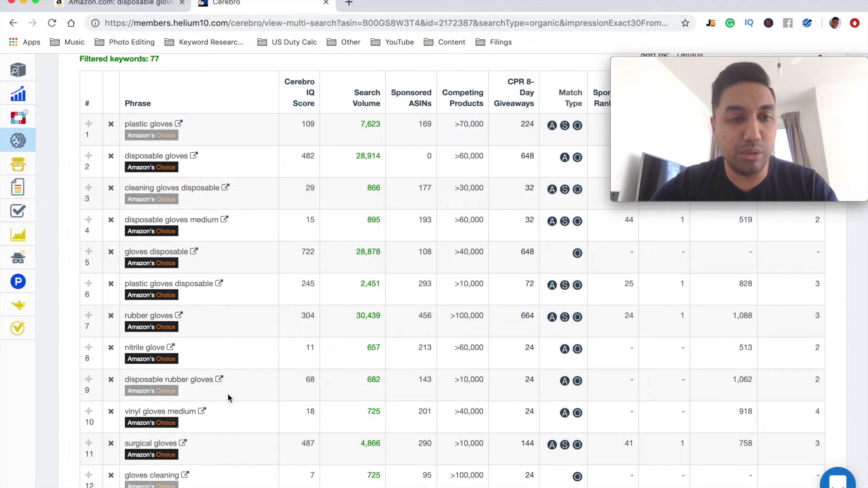
- Go over the filtered keyword list again from phrases such as surgical gloves back to the first entries
{"action": "scroll", "coordinate": [218, 435], "scroll_direction": "down", "scroll_amount": 3}
{"action": "scroll", "coordinate": [218, 435], "scroll_direction": "up", "scroll_amount": 3}
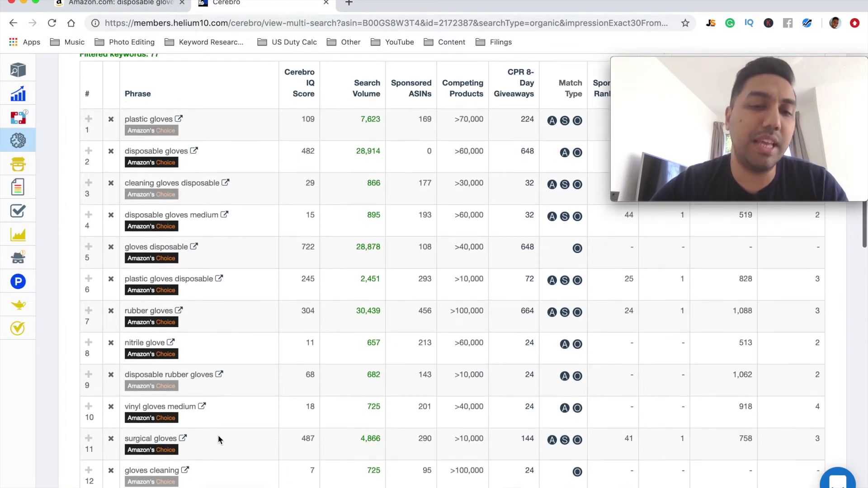
{"action": "scroll", "coordinate": [218, 435], "scroll_direction": "up", "scroll_amount": 3}
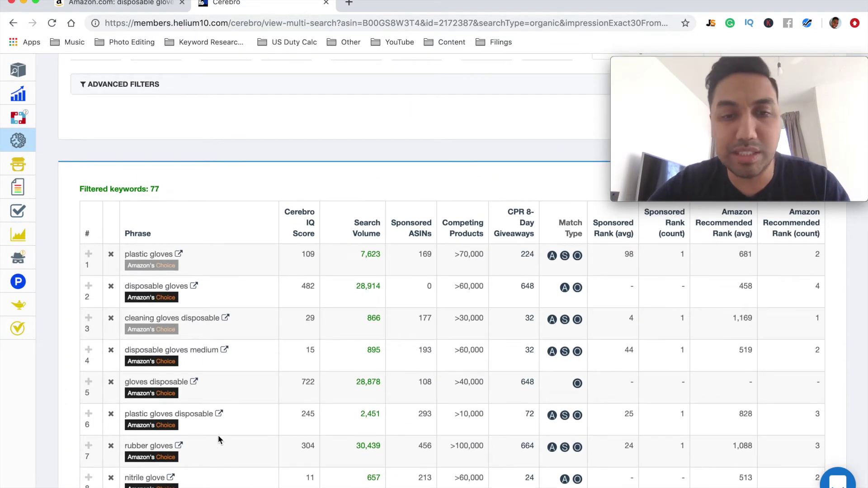
- Sort the filtered keywords by search volume from high to low and check the volume of "nitrile gloves"
{"action": "left_click", "coordinate": [370, 229]}
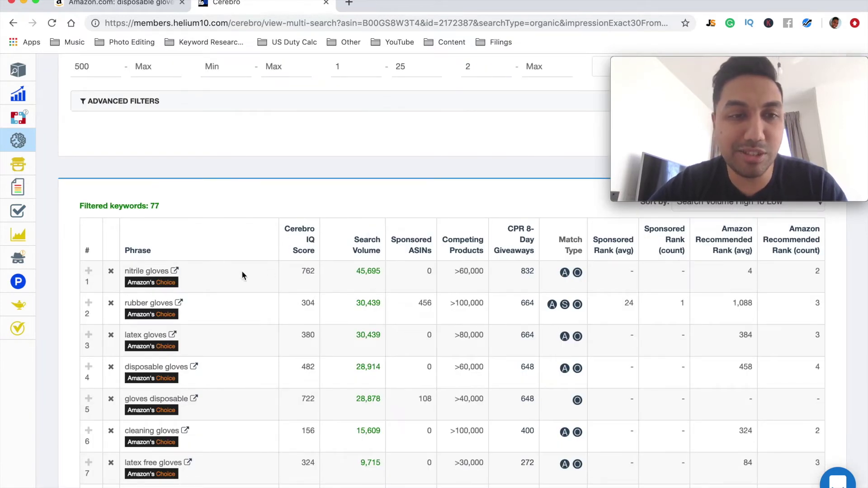
{"action": "left_click_drag", "start_coordinate": [360, 272], "coordinate": [387, 272]}
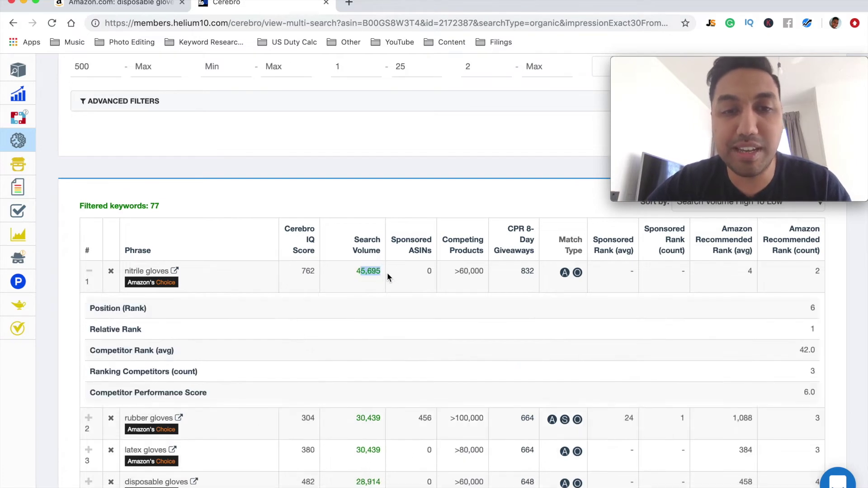
{"action": "left_click", "coordinate": [369, 282]}
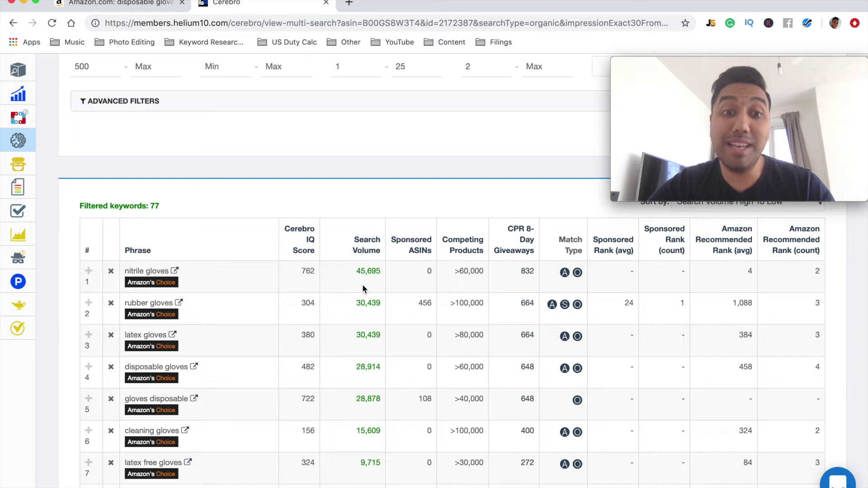
{"action": "scroll", "coordinate": [362, 284], "scroll_direction": "up", "scroll_amount": 6}
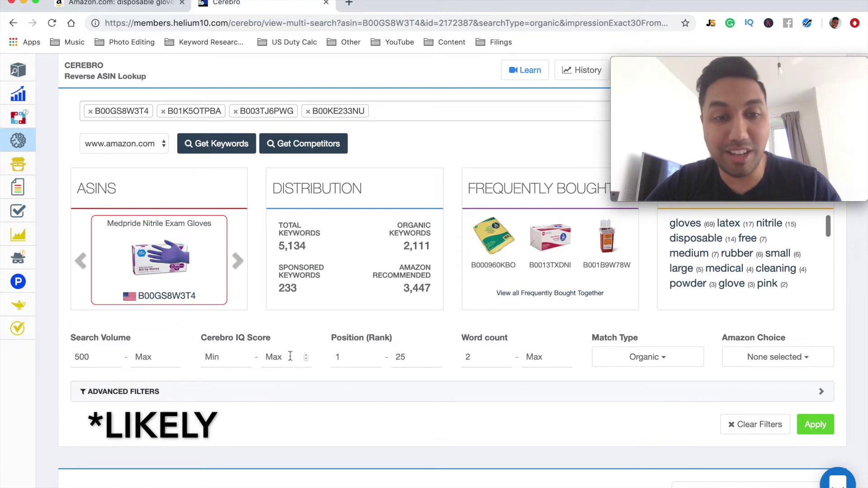
{"action": "scroll", "coordinate": [311, 403], "scroll_direction": "down", "scroll_amount": 3}
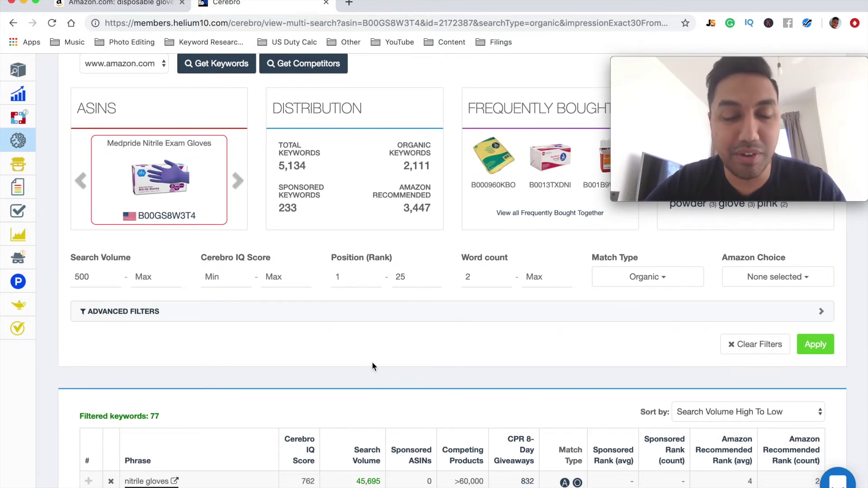
{"action": "scroll", "coordinate": [371, 362], "scroll_direction": "down", "scroll_amount": 4}
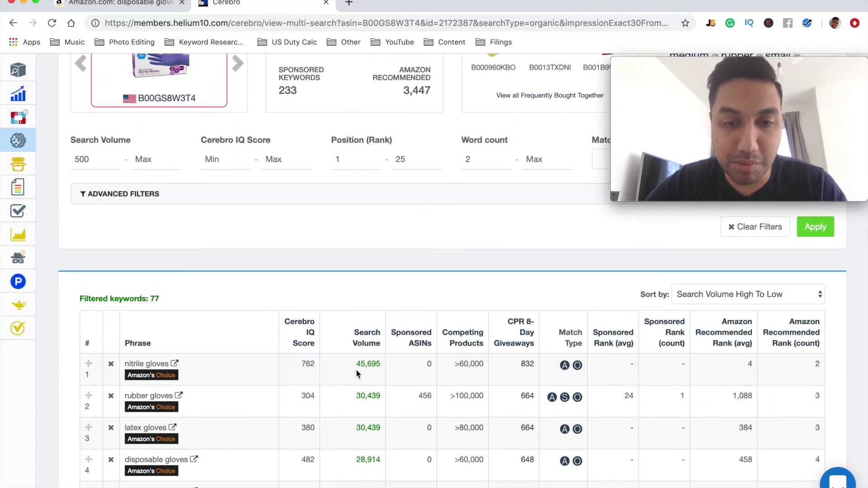
{"action": "scroll", "coordinate": [356, 373], "scroll_direction": "down", "scroll_amount": 3}
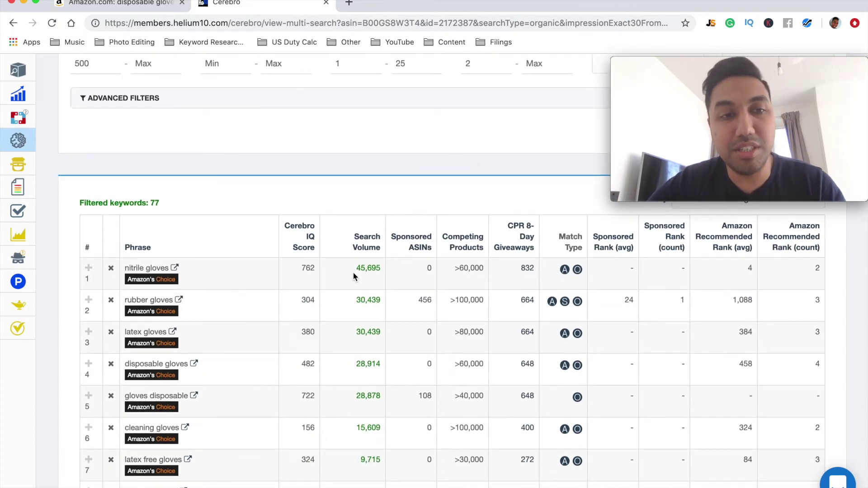
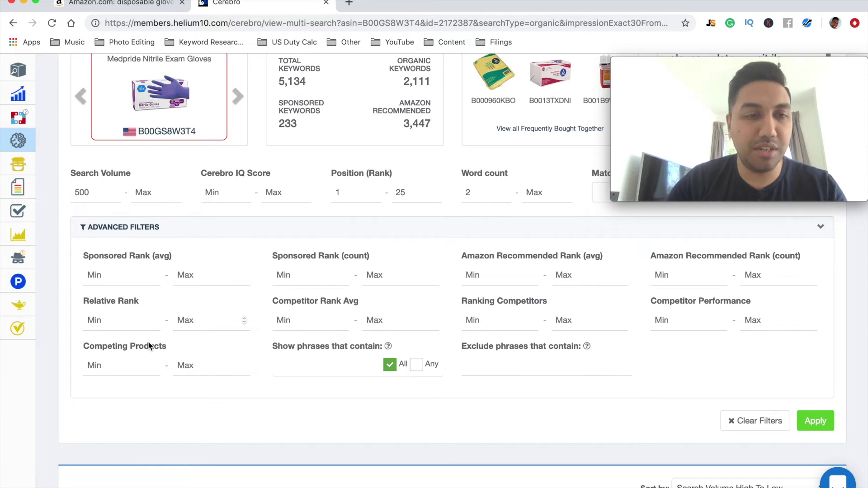
- In the advanced filters, cap competing products at a maximum of 10000 and apply the filter to the keyword list
{"action": "left_click", "coordinate": [376, 222]}
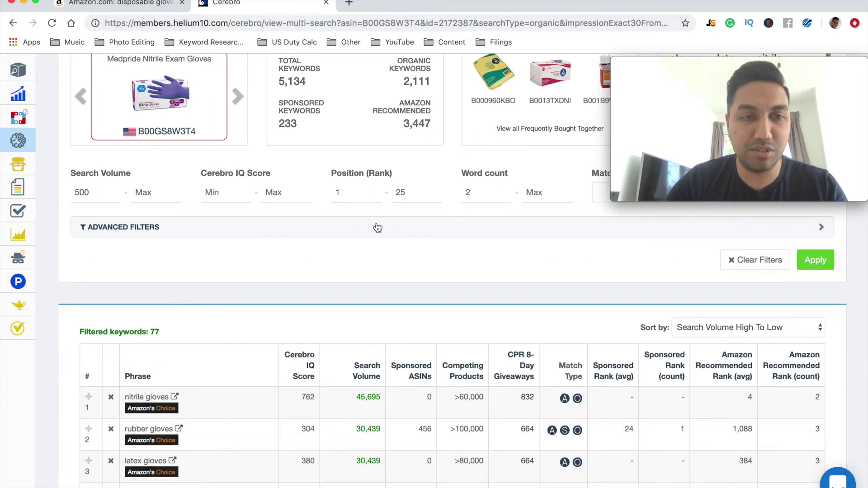
{"action": "left_click", "coordinate": [378, 228]}
{"action": "left_click", "coordinate": [197, 365]}
{"action": "type", "text": "1"}
{"action": "key", "text": "BackSpace"}
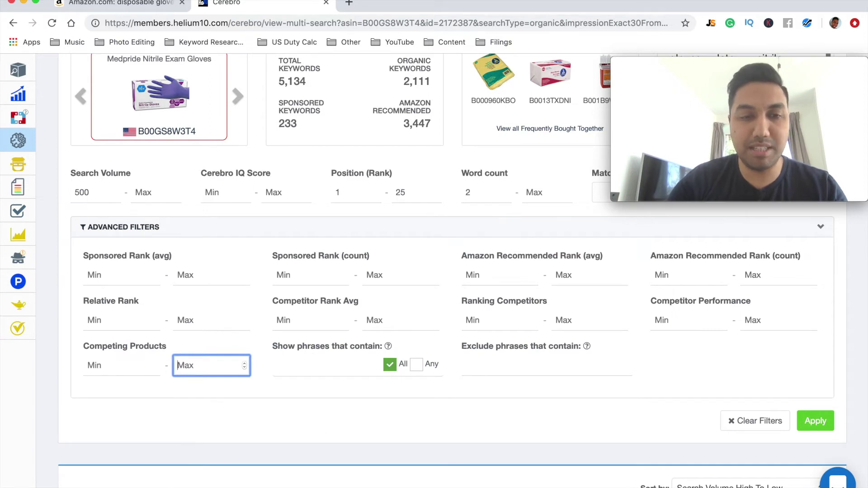
{"action": "type", "text": "10000"}
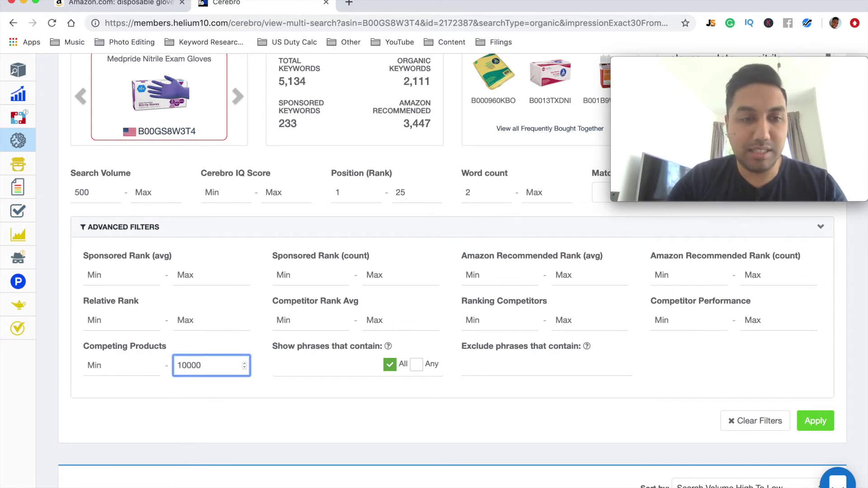
{"action": "scroll", "coordinate": [211, 366], "scroll_direction": "down", "scroll_amount": 20}
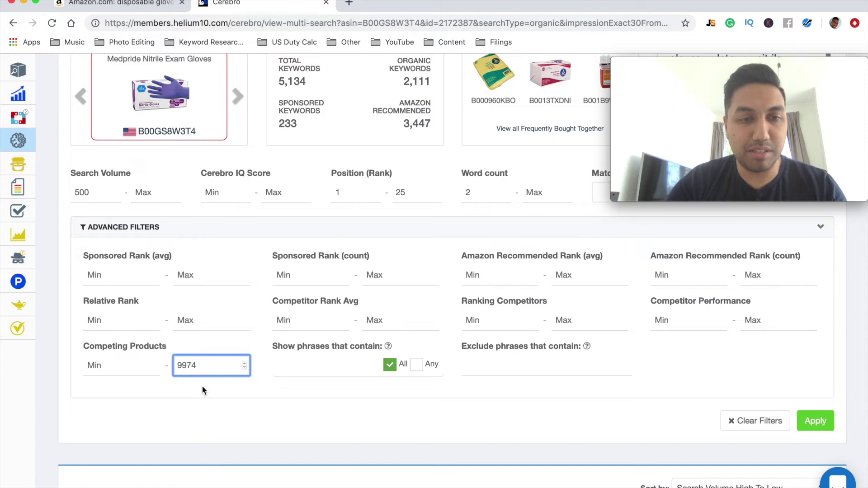
{"action": "key", "text": "BackSpace"}
{"action": "key", "text": "BackSpace"}
{"action": "key", "text": "BackSpace"}
{"action": "key", "text": "BackSpace"}
{"action": "type", "text": "10000"}
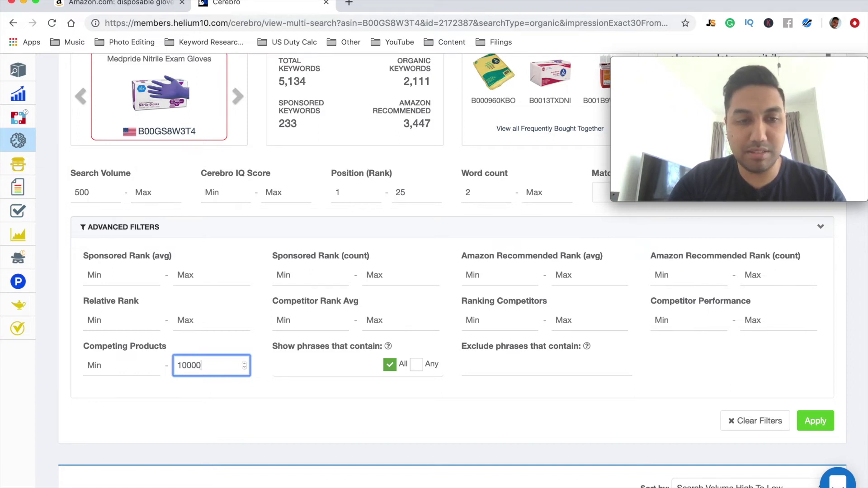
{"action": "left_click", "coordinate": [813, 421]}
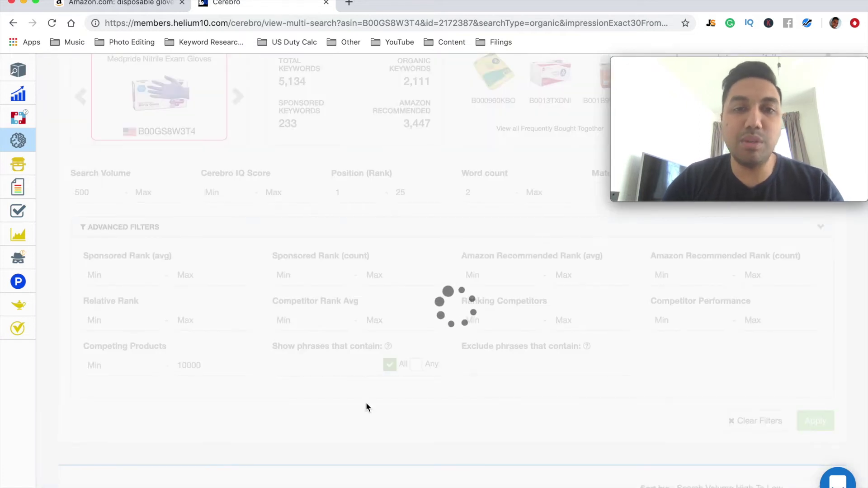
{"action": "scroll", "coordinate": [365, 407], "scroll_direction": "down", "scroll_amount": 4}
{"action": "scroll", "coordinate": [366, 405], "scroll_direction": "down", "scroll_amount": 3}
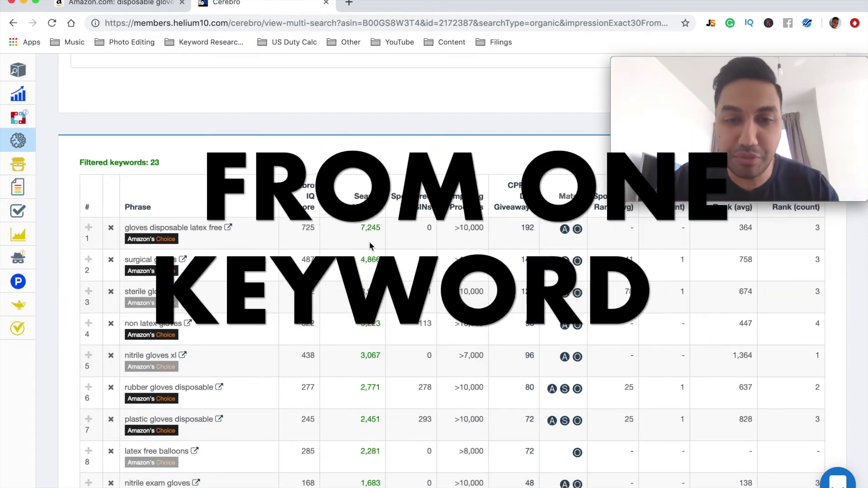
- Lower the competing products maximum to 5000, apply it, and check the search volume of "pink nitrile gloves"
{"action": "scroll", "coordinate": [374, 340], "scroll_direction": "up", "scroll_amount": 3}
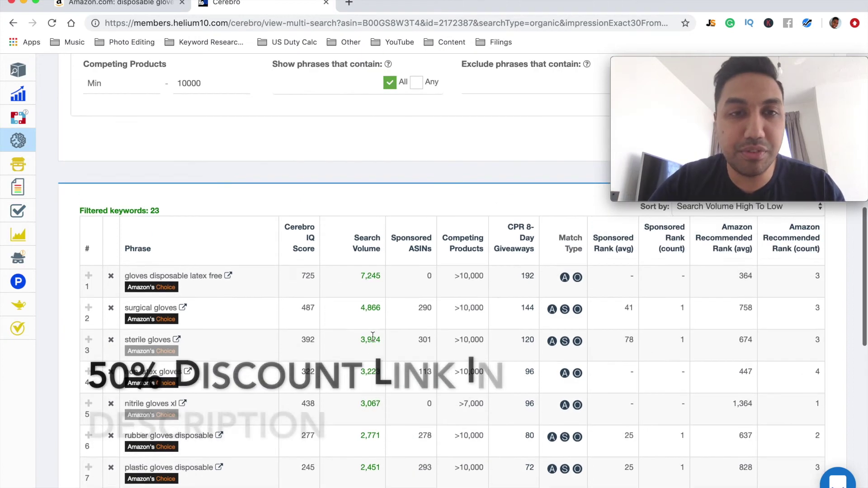
{"action": "double_click", "coordinate": [210, 130]}
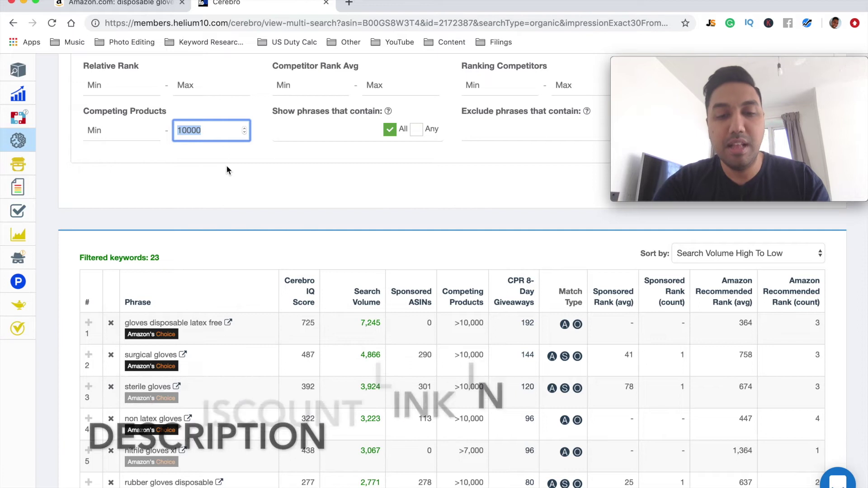
{"action": "type", "text": "5000"}
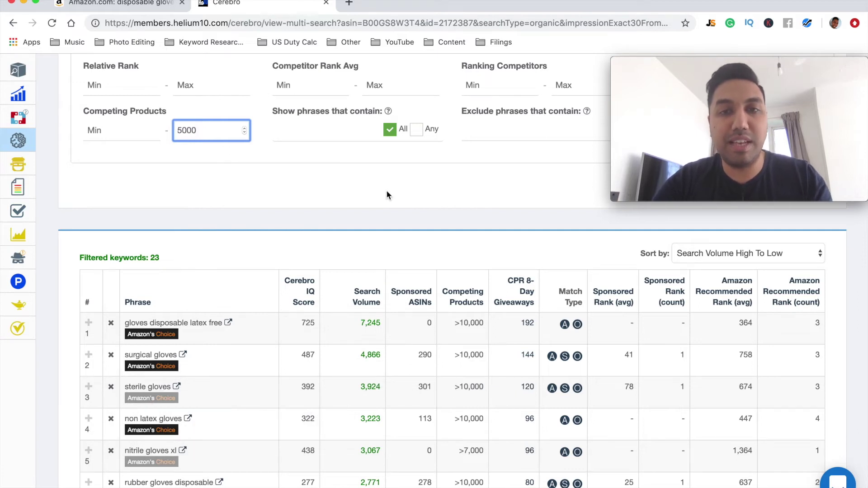
{"action": "scroll", "coordinate": [392, 195], "scroll_direction": "up", "scroll_amount": 4}
{"action": "left_click", "coordinate": [816, 366]}
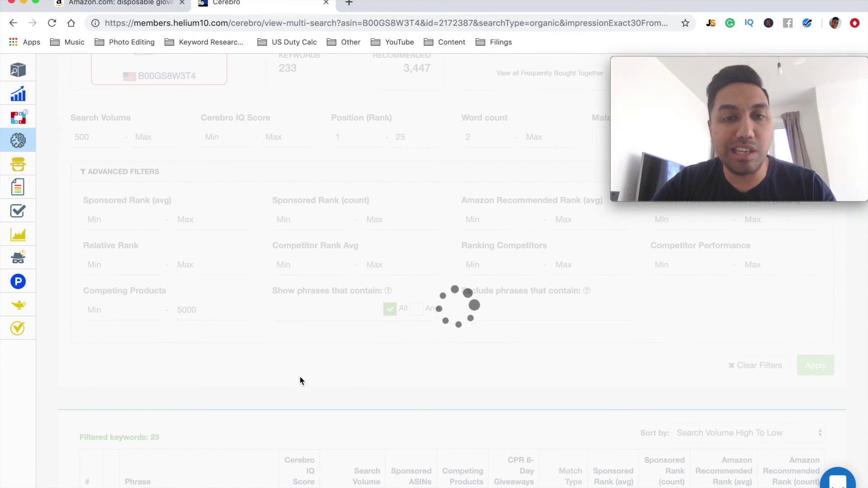
{"action": "scroll", "coordinate": [301, 381], "scroll_direction": "down", "scroll_amount": 6}
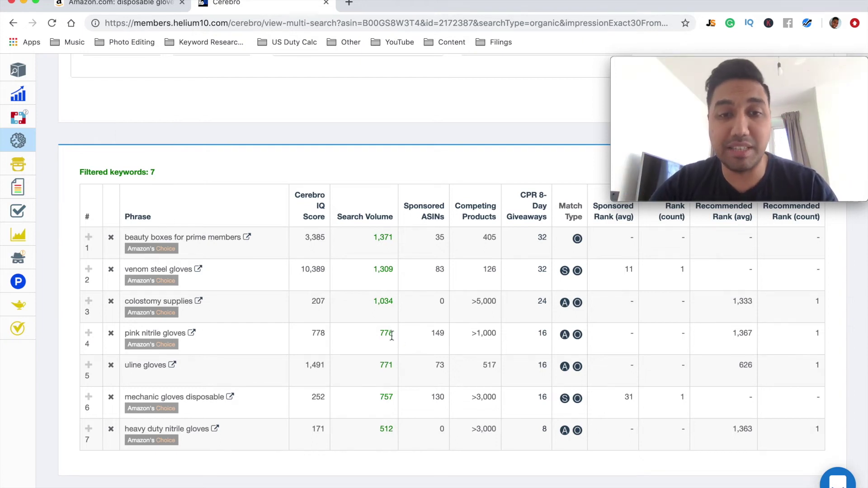
{"action": "left_click_drag", "start_coordinate": [394, 333], "coordinate": [373, 334]}
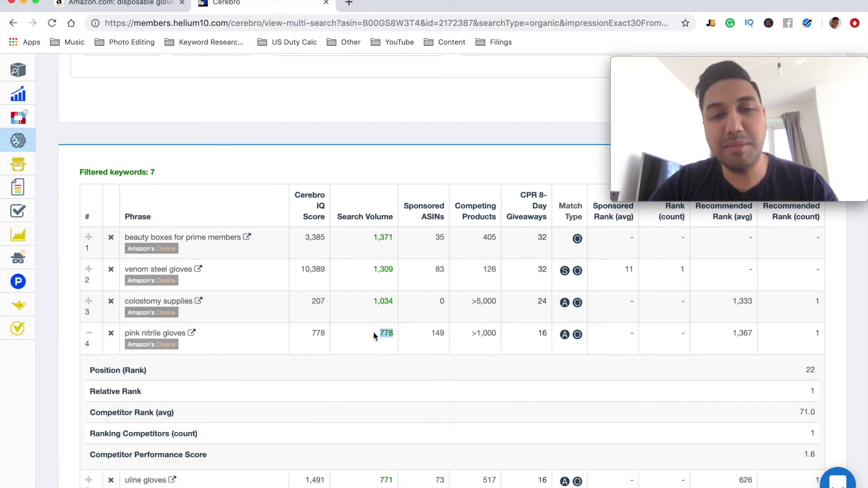
{"action": "left_click", "coordinate": [374, 335]}
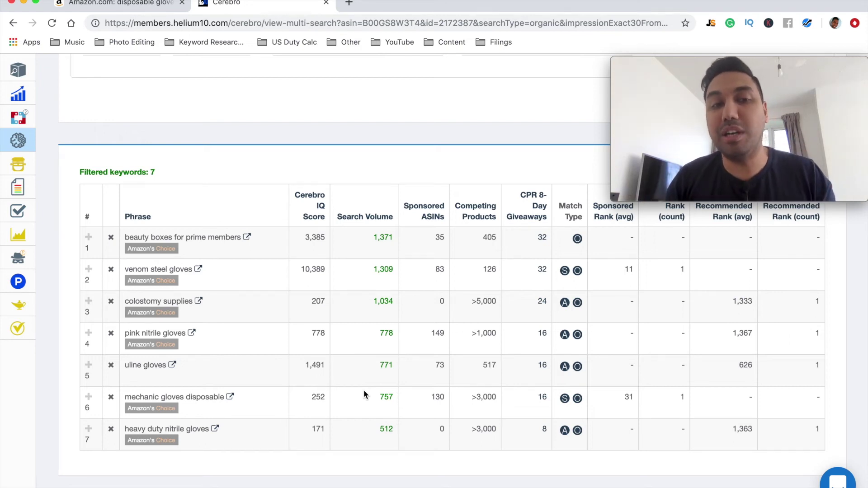
- Raise the competing products maximum back to 10000 and reapply the filters
{"action": "scroll", "coordinate": [364, 390], "scroll_direction": "up", "scroll_amount": 3}
{"action": "left_click", "coordinate": [203, 153]}
{"action": "left_click_drag", "start_coordinate": [203, 153], "coordinate": [158, 156]}
{"action": "type", "text": "10"}
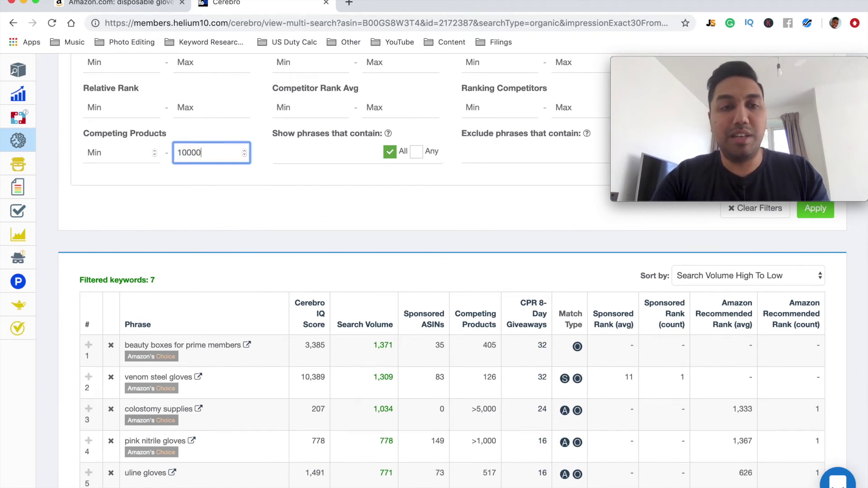
{"action": "type", "text": "000"}
{"action": "key", "text": "Return"}
{"action": "scroll", "coordinate": [380, 300], "scroll_direction": "down", "scroll_amount": 3}
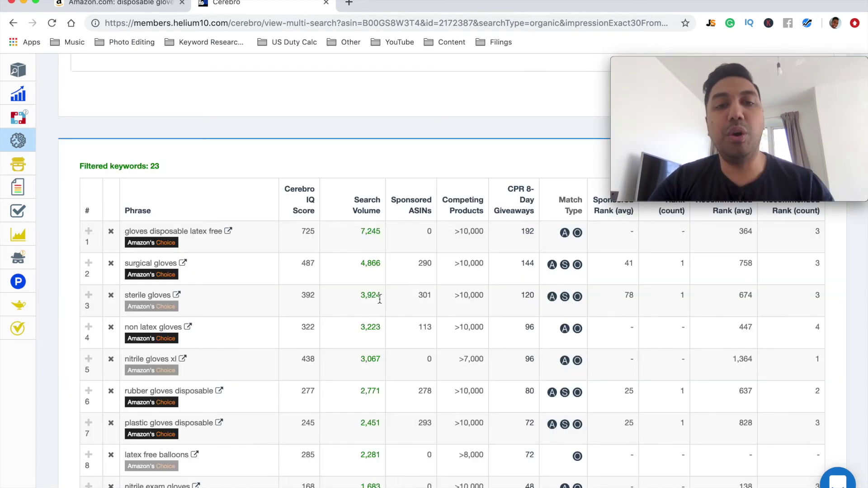
- Remove the competing products maximum and reapply the filters to the keyword list
{"action": "scroll", "coordinate": [327, 351], "scroll_direction": "up", "scroll_amount": 3}
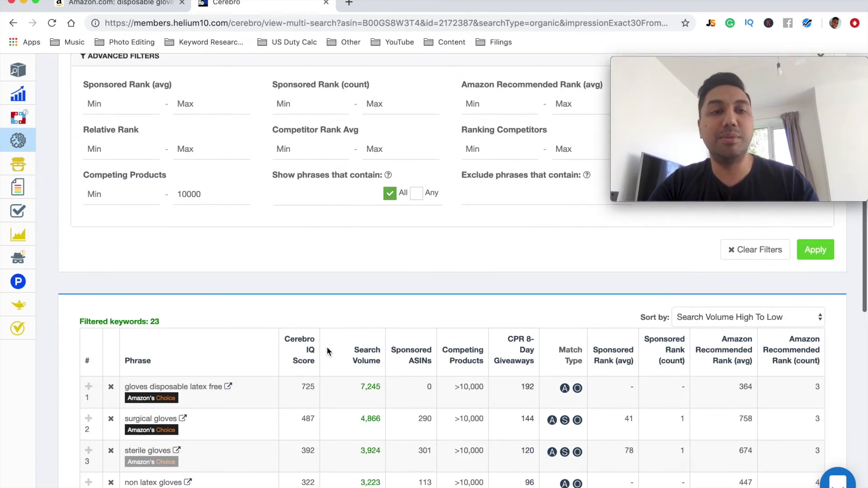
{"action": "scroll", "coordinate": [328, 352], "scroll_direction": "up", "scroll_amount": 1}
{"action": "left_click_drag", "start_coordinate": [207, 216], "coordinate": [121, 215]}
{"action": "key", "text": "BackSpace"}
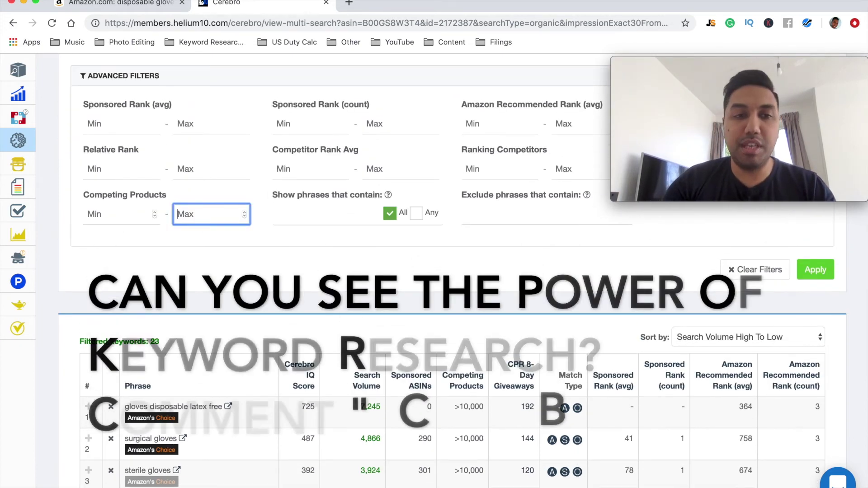
{"action": "left_click", "coordinate": [819, 271]}
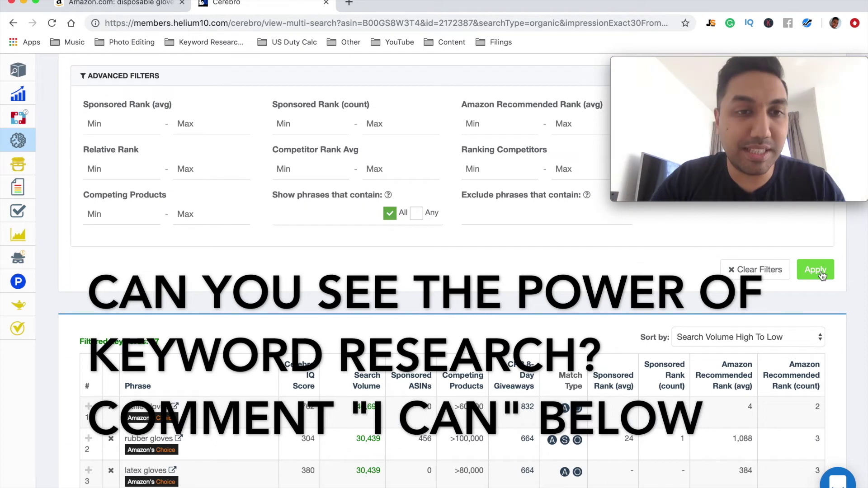
{"action": "scroll", "coordinate": [365, 254], "scroll_direction": "down", "scroll_amount": 3}
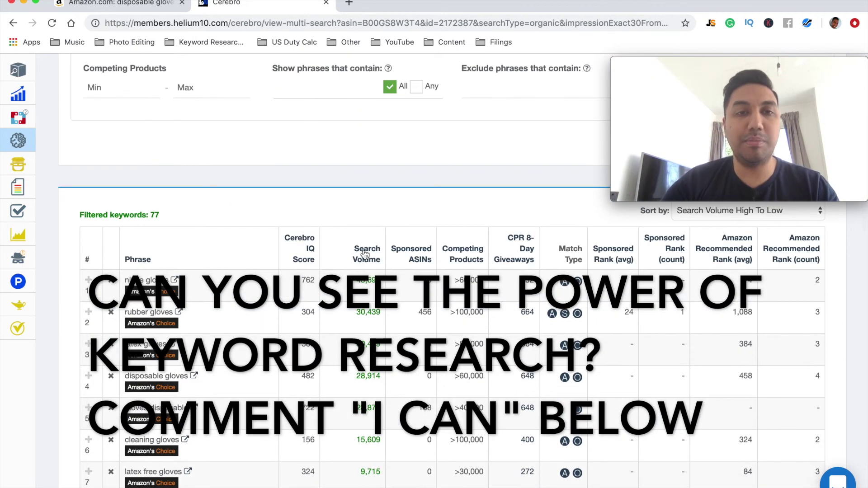
- Review the highest-volume phrases in the filtered keyword list along with the reverse ASIN lookup summary
{"action": "scroll", "coordinate": [359, 259], "scroll_direction": "up", "scroll_amount": 1}
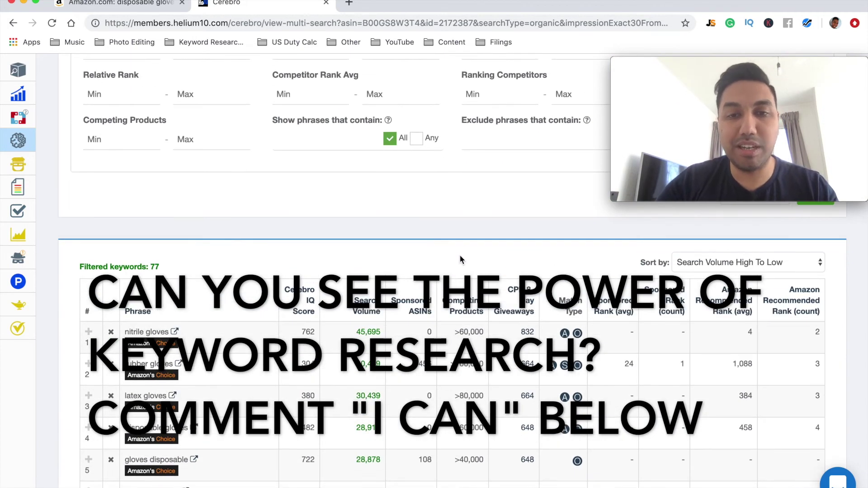
{"action": "scroll", "coordinate": [349, 215], "scroll_direction": "down", "scroll_amount": 2}
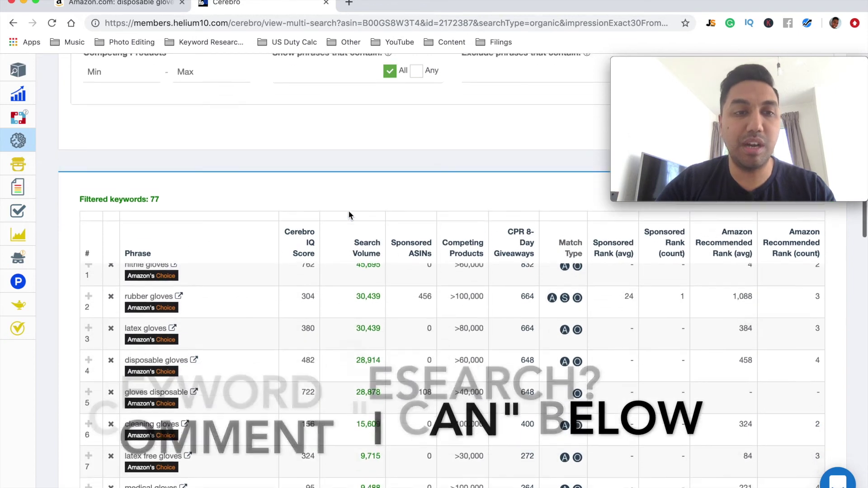
{"action": "scroll", "coordinate": [348, 215], "scroll_direction": "down", "scroll_amount": 2}
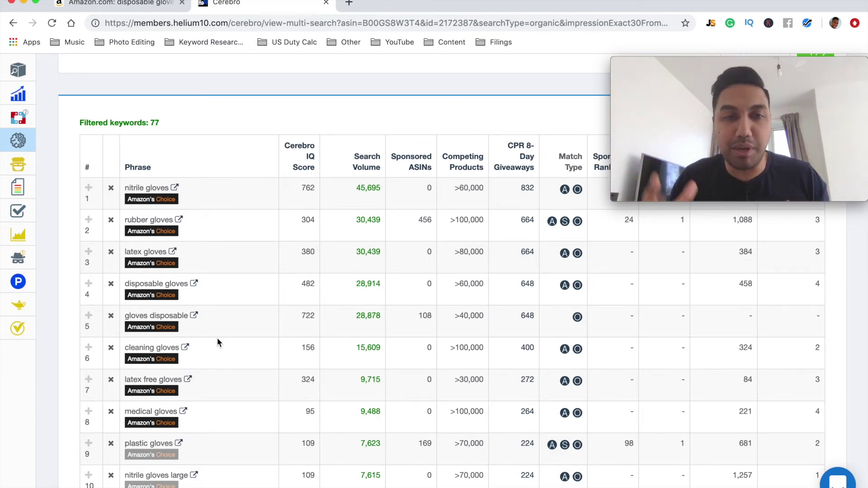
{"action": "scroll", "coordinate": [217, 340], "scroll_direction": "up", "scroll_amount": 4}
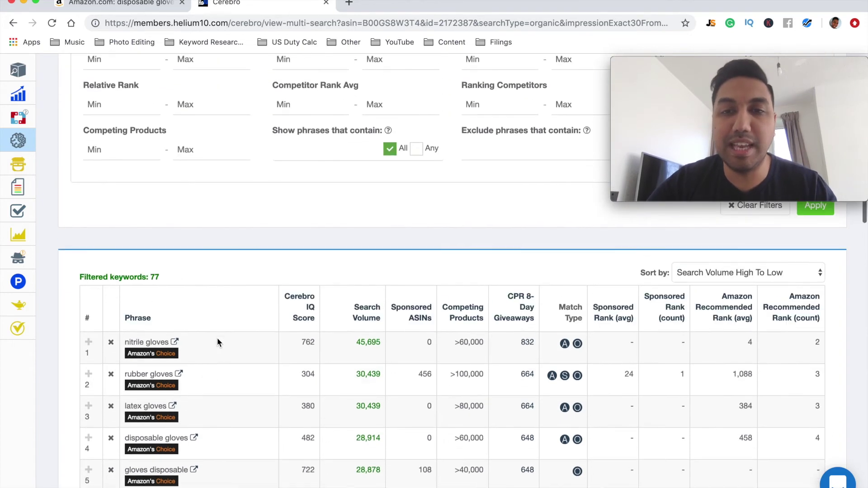
{"action": "scroll", "coordinate": [217, 340], "scroll_direction": "down", "scroll_amount": 3}
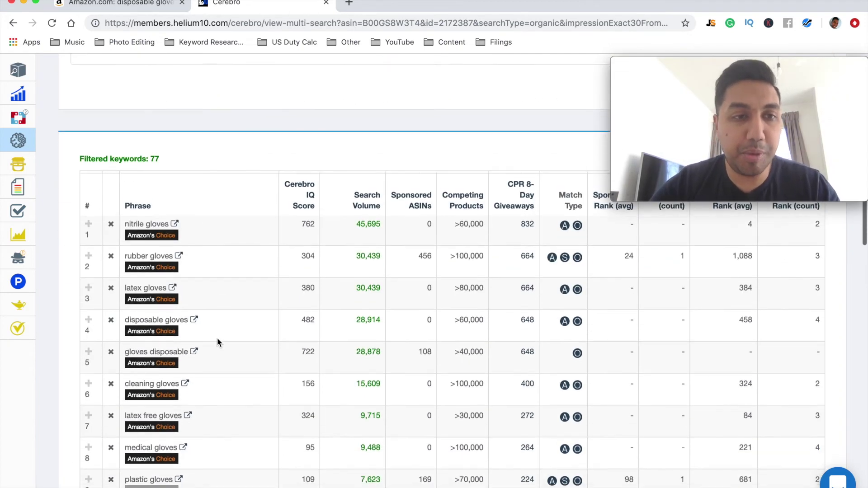
{"action": "scroll", "coordinate": [213, 317], "scroll_direction": "down", "scroll_amount": 2}
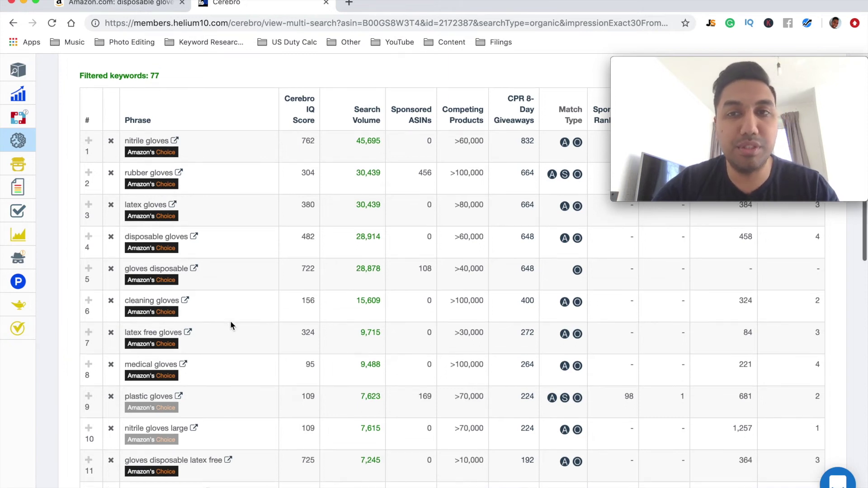
{"action": "scroll", "coordinate": [249, 309], "scroll_direction": "up", "scroll_amount": 3}
{"action": "scroll", "coordinate": [248, 309], "scroll_direction": "up", "scroll_amount": 3}
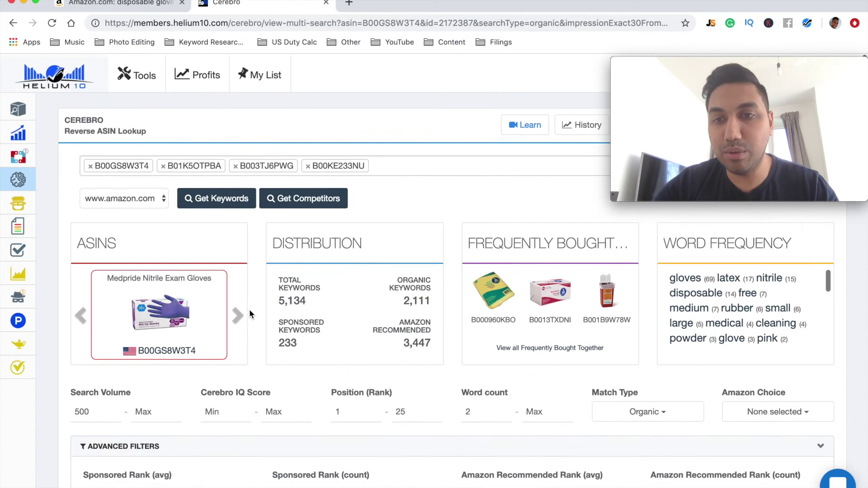
- Uncover the export control and show the export options for the filtered keyword list
{"action": "left_click_drag", "start_coordinate": [672, 101], "coordinate": [693, 248]}
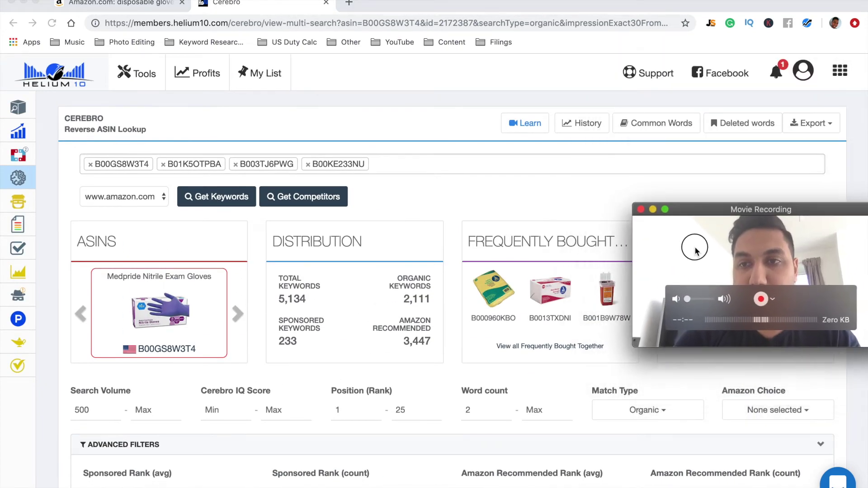
{"action": "left_click", "coordinate": [830, 124]}
{"action": "scroll", "coordinate": [719, 119], "scroll_direction": "down", "scroll_amount": 2}
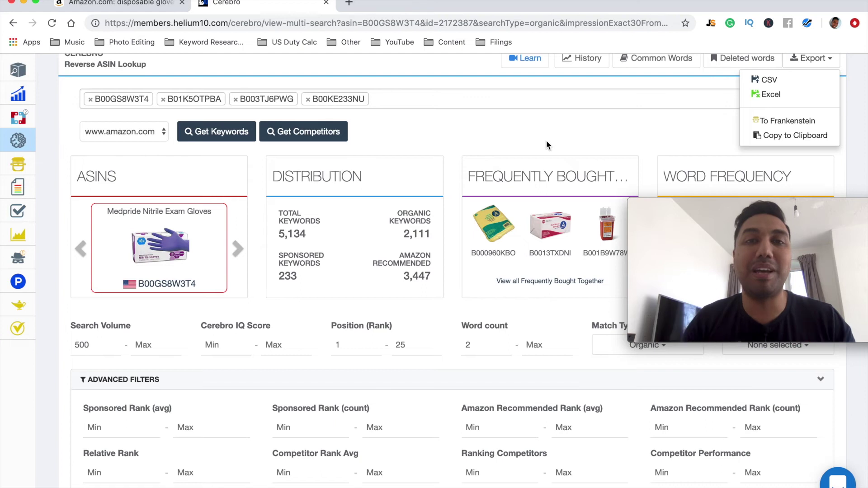
{"action": "scroll", "coordinate": [424, 156], "scroll_direction": "up", "scroll_amount": 2}
- Open the Amazon search results for the phrase "nitrile gloves" from the filtered keyword list
{"action": "scroll", "coordinate": [423, 153], "scroll_direction": "down", "scroll_amount": 15}
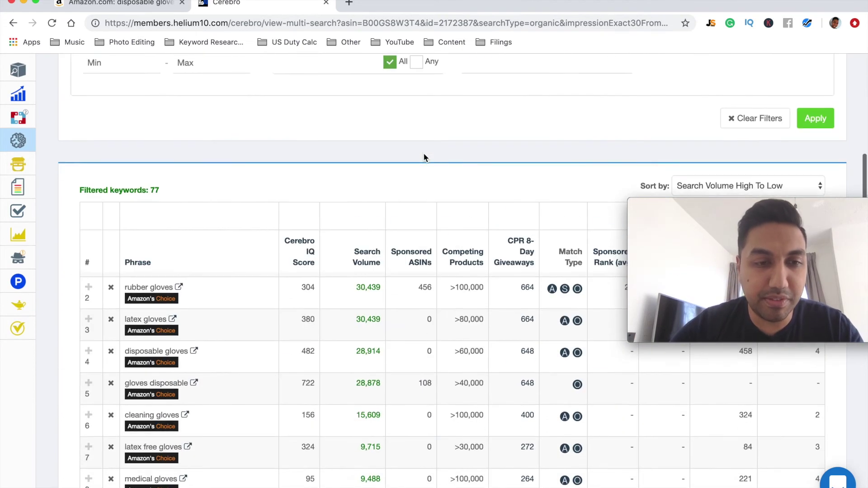
{"action": "left_click", "coordinate": [175, 251]}
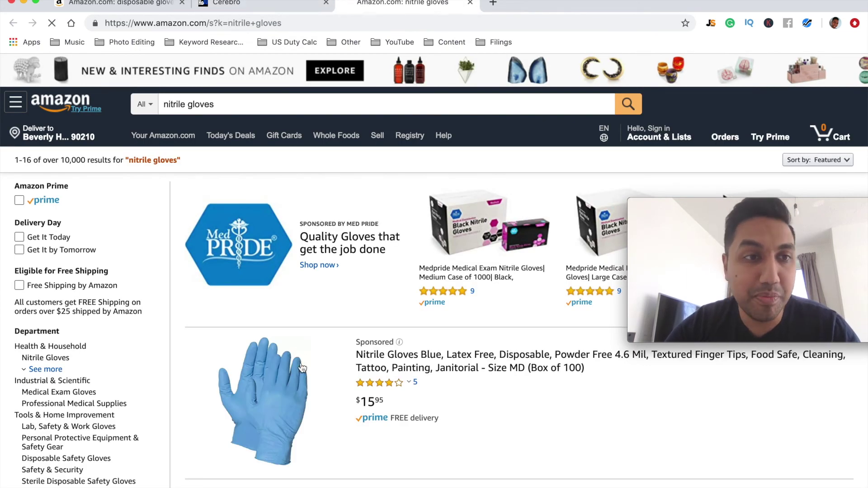
{"action": "left_click", "coordinate": [269, 6]}
{"action": "scroll", "coordinate": [163, 233], "scroll_direction": "up", "scroll_amount": 10}
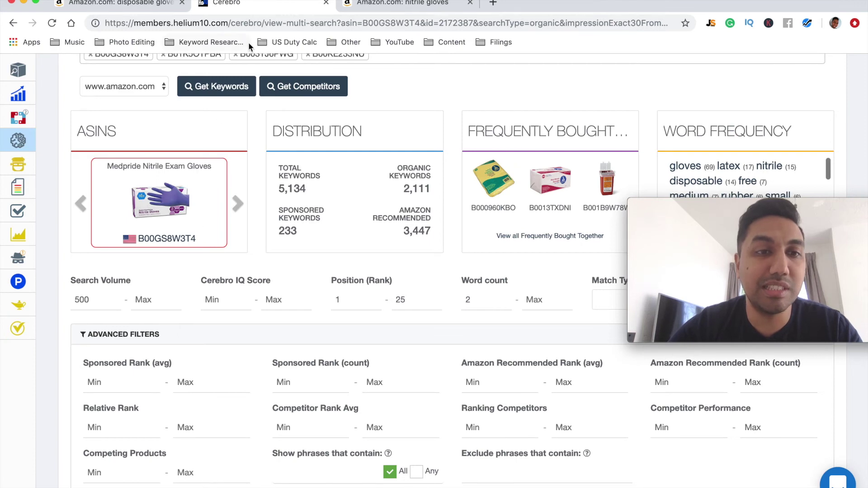
{"action": "left_click", "coordinate": [390, 3]}
- Examine the organic "nitrile gloves" results around the Amazon's Choice MedPride listing, checking rankings, reviews and prices
{"action": "scroll", "coordinate": [377, 332], "scroll_direction": "down", "scroll_amount": 10}
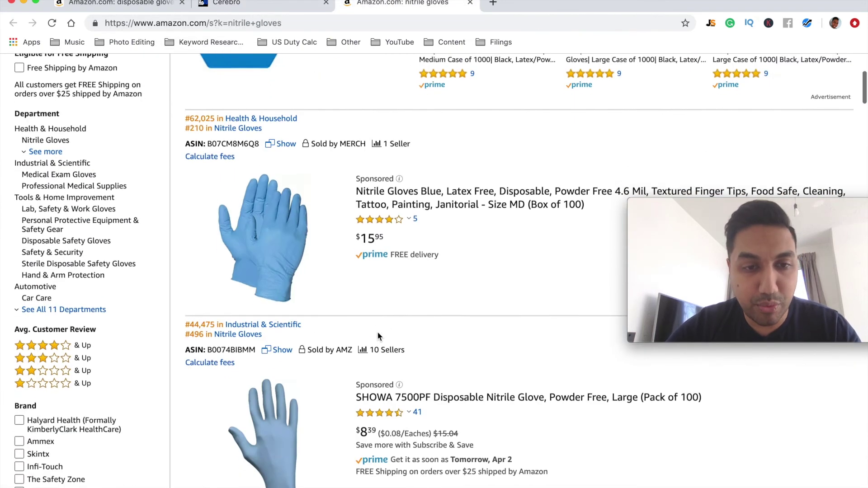
{"action": "scroll", "coordinate": [377, 332], "scroll_direction": "down", "scroll_amount": 12}
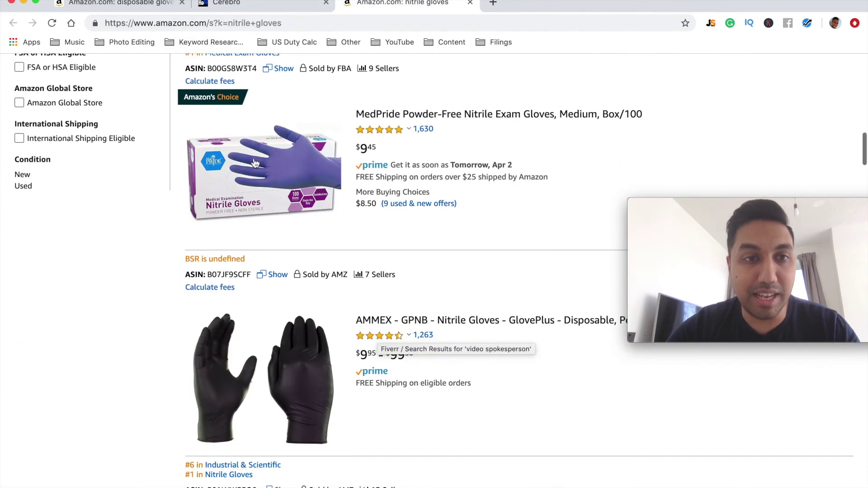
{"action": "scroll", "coordinate": [592, 158], "scroll_direction": "up", "scroll_amount": 6}
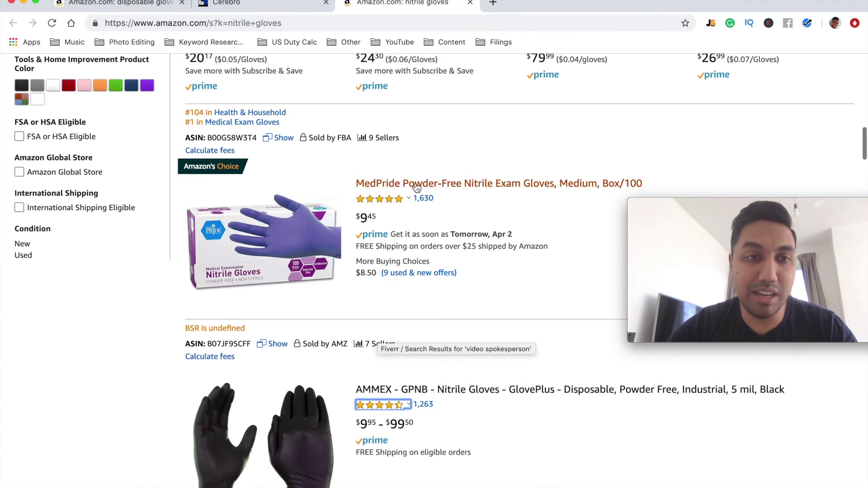
{"action": "scroll", "coordinate": [393, 380], "scroll_direction": "down", "scroll_amount": 3}
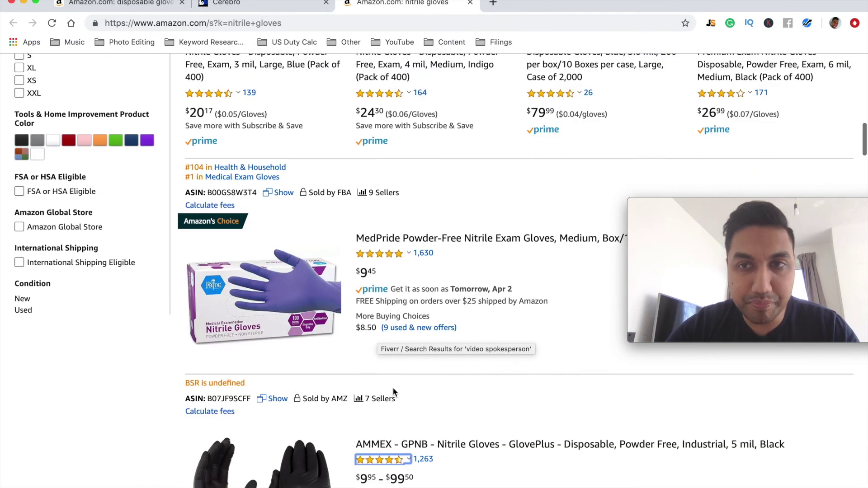
{"action": "scroll", "coordinate": [394, 392], "scroll_direction": "up", "scroll_amount": 4}
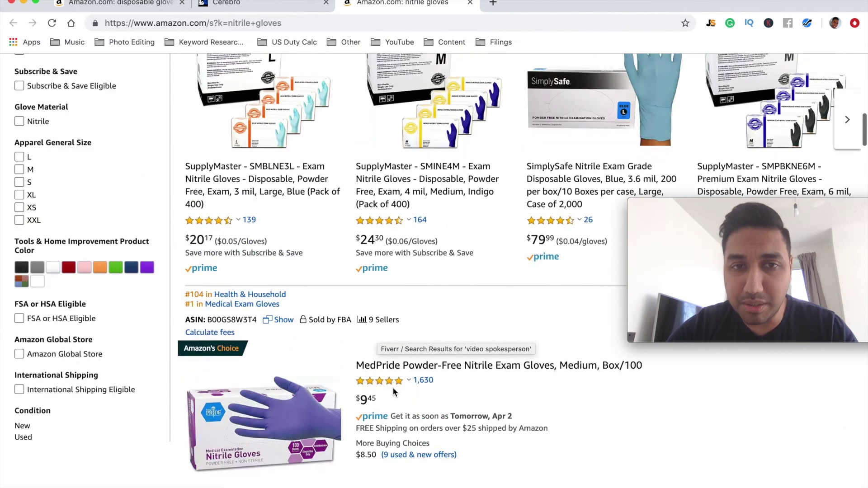
{"action": "scroll", "coordinate": [393, 391], "scroll_direction": "down", "scroll_amount": 8}
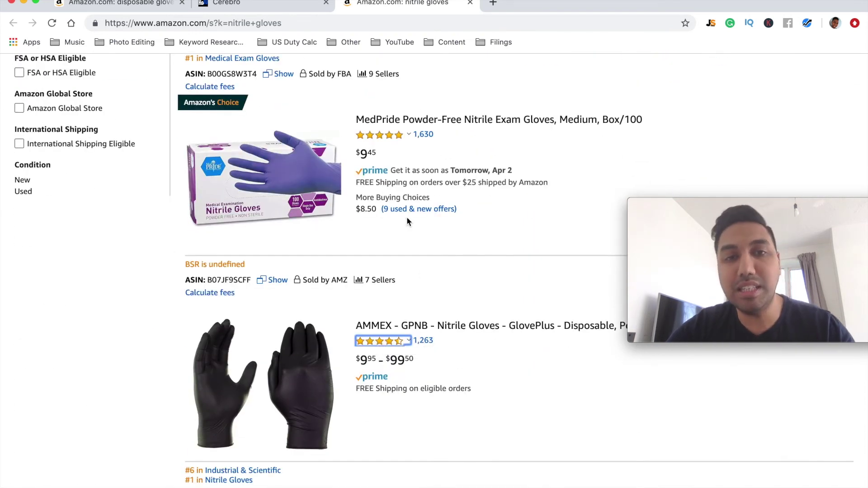
{"action": "scroll", "coordinate": [492, 222], "scroll_direction": "up", "scroll_amount": 2}
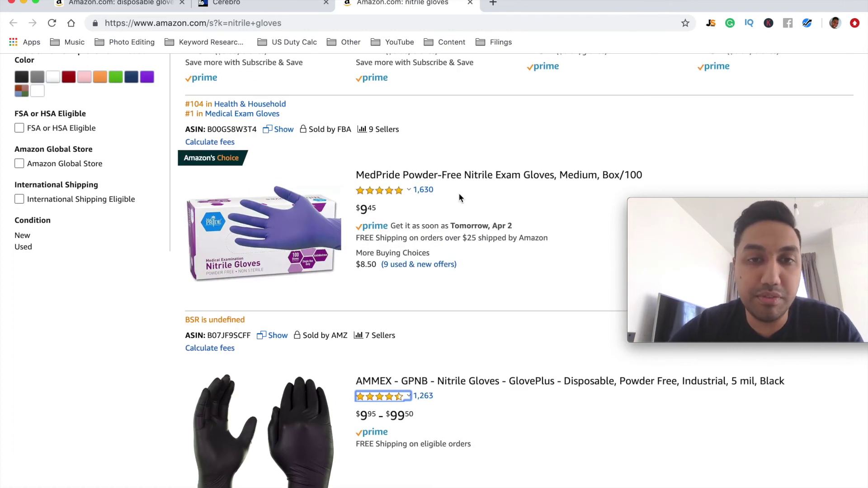
- Open the MedPride Powder-Free Nitrile Exam Gloves listing and examine its 30-day price and sales rank chart
{"action": "left_click", "coordinate": [271, 6]}
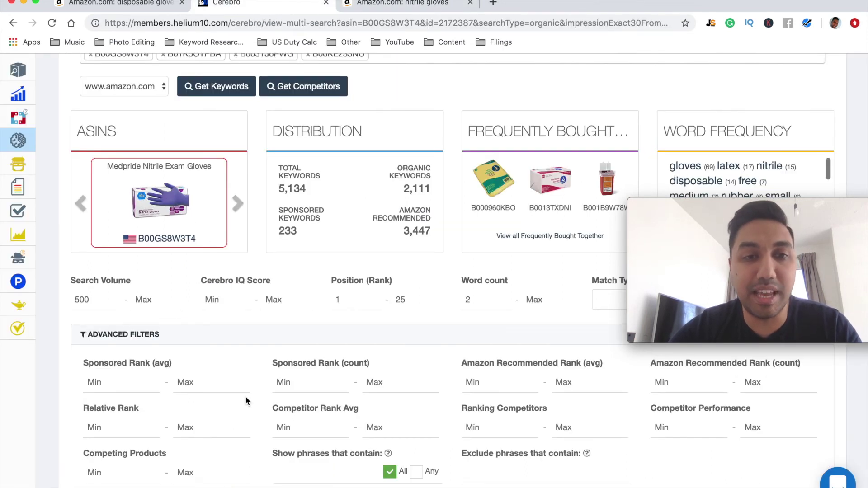
{"action": "left_click", "coordinate": [394, 6]}
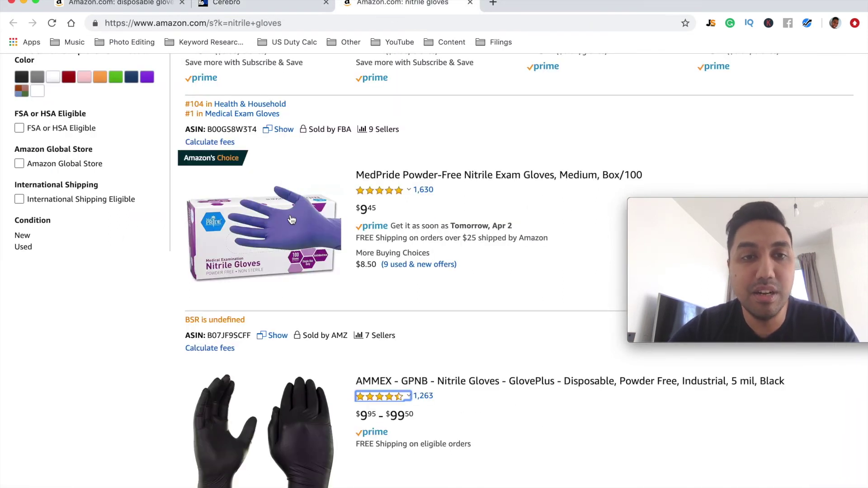
{"action": "left_click", "coordinate": [429, 175]}
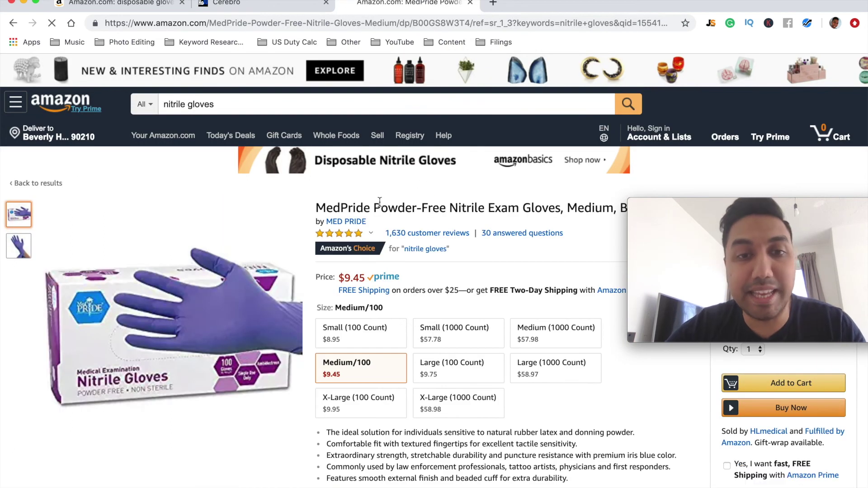
{"action": "scroll", "coordinate": [380, 202], "scroll_direction": "down", "scroll_amount": 5}
{"action": "scroll", "coordinate": [380, 202], "scroll_direction": "down", "scroll_amount": 12}
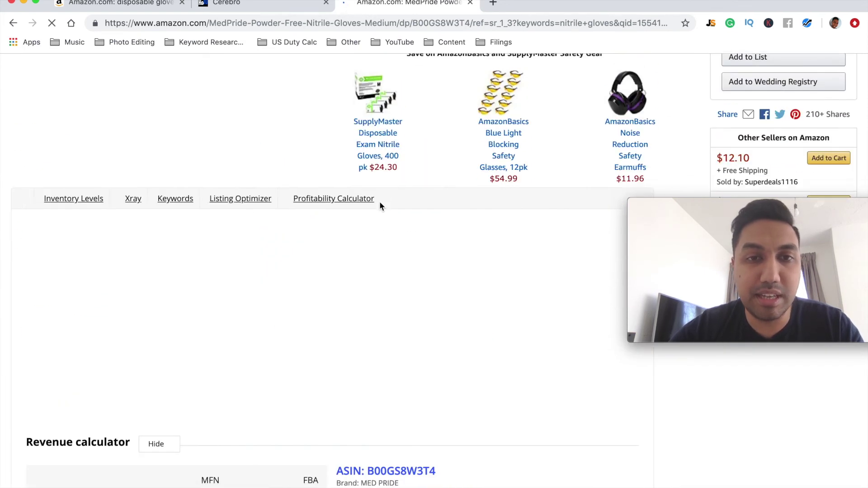
{"action": "scroll", "coordinate": [382, 206], "scroll_direction": "down", "scroll_amount": 3}
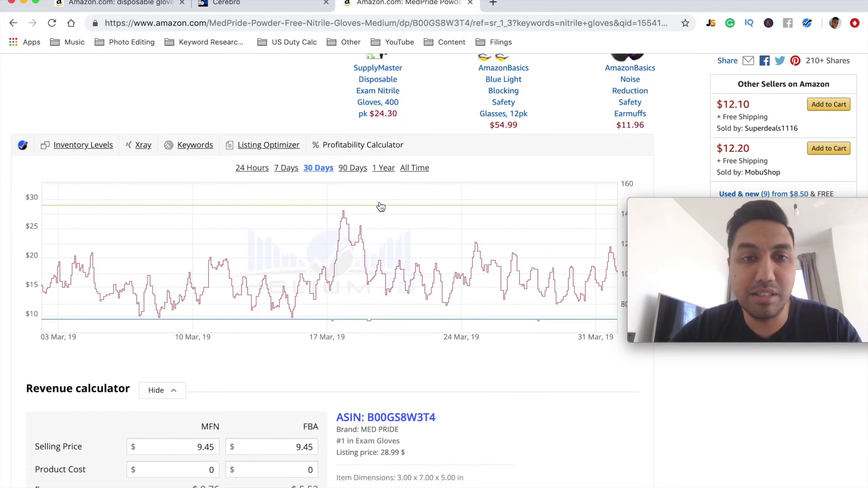
{"action": "scroll", "coordinate": [376, 195], "scroll_direction": "up", "scroll_amount": 1}
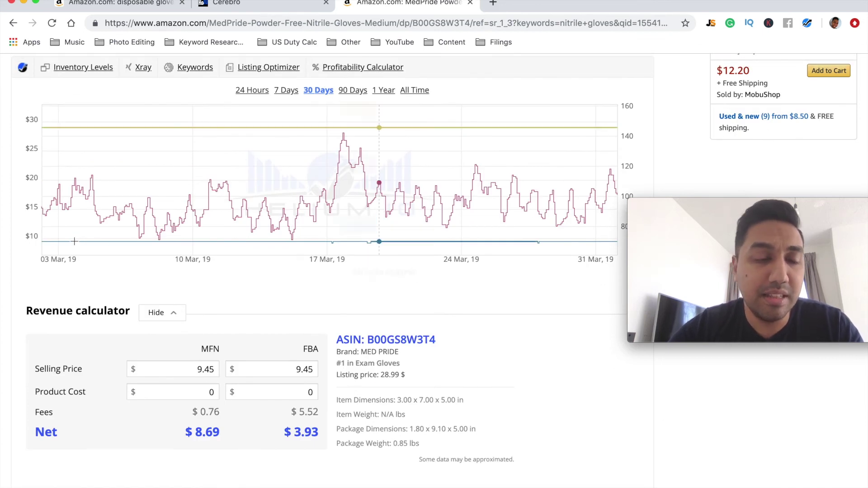
{"action": "mouse_move", "coordinate": [70, 230]}
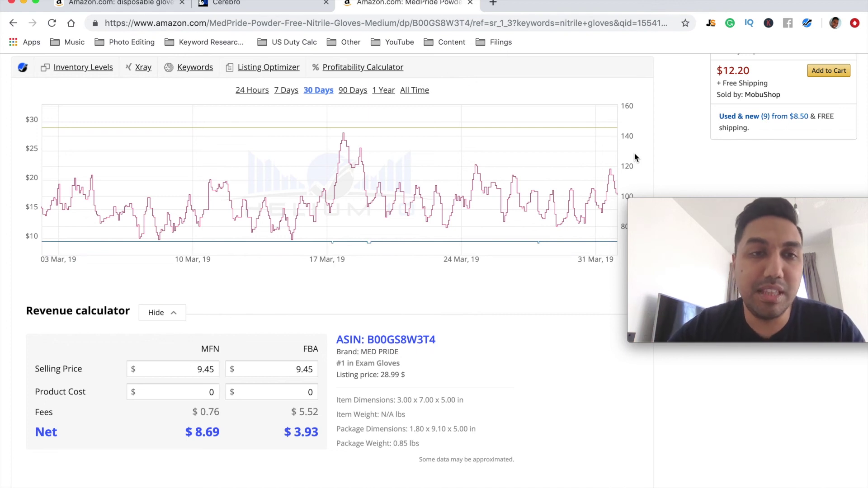
- Compare the MedPride listing's price and sales rank history over 1 year, all time, 30 days and 90 days, finishing on 30 days
{"action": "left_click", "coordinate": [388, 93]}
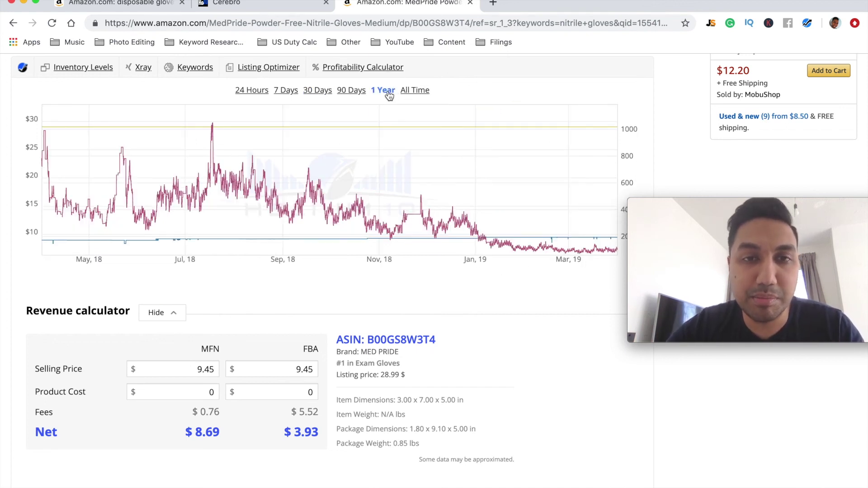
{"action": "left_click", "coordinate": [411, 92]}
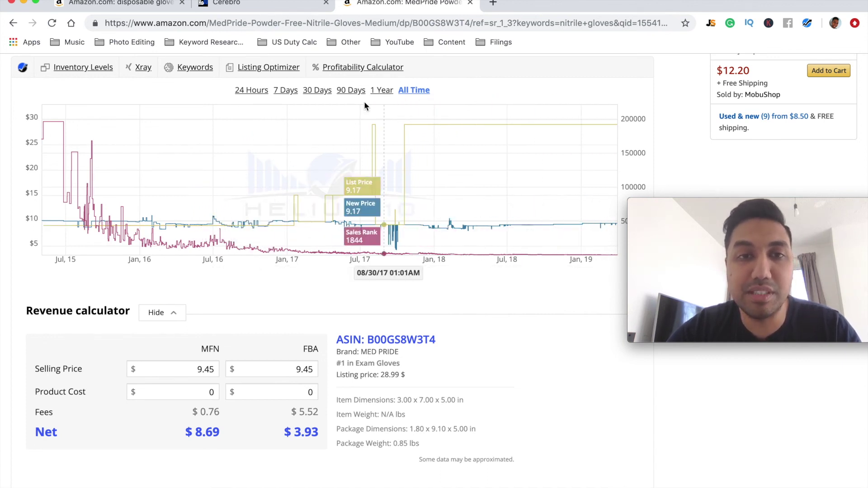
{"action": "left_click", "coordinate": [324, 92]}
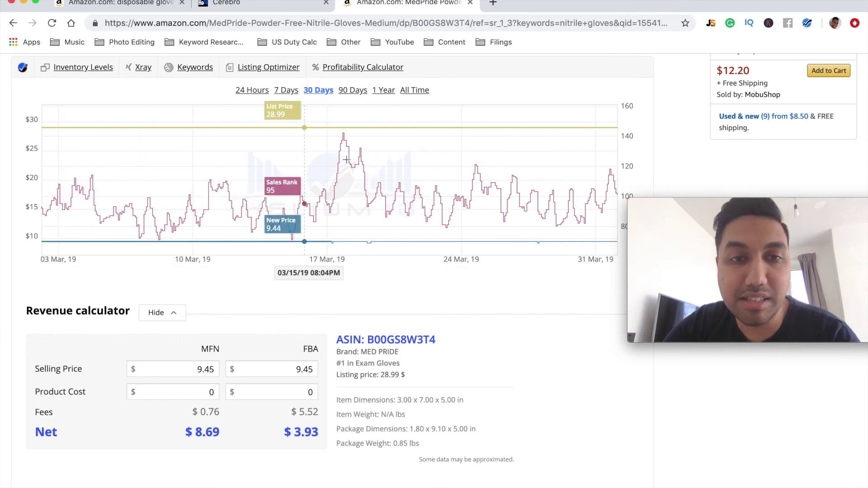
{"action": "left_click", "coordinate": [353, 91]}
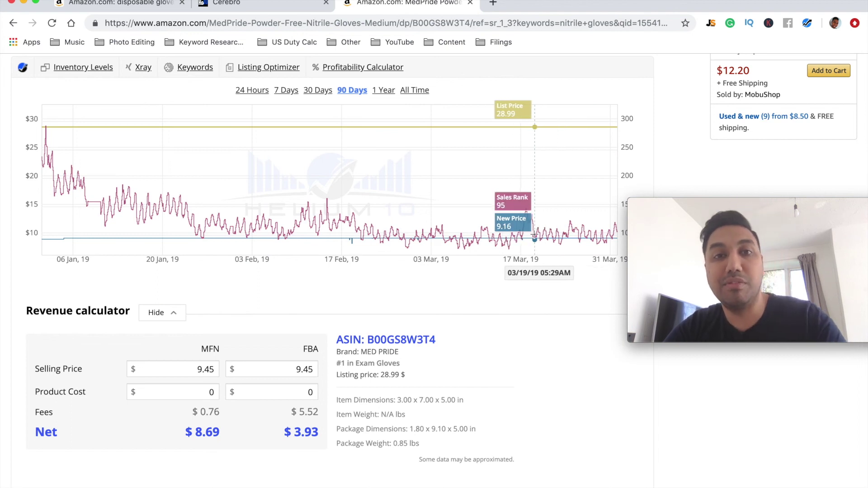
{"action": "left_click", "coordinate": [318, 90]}
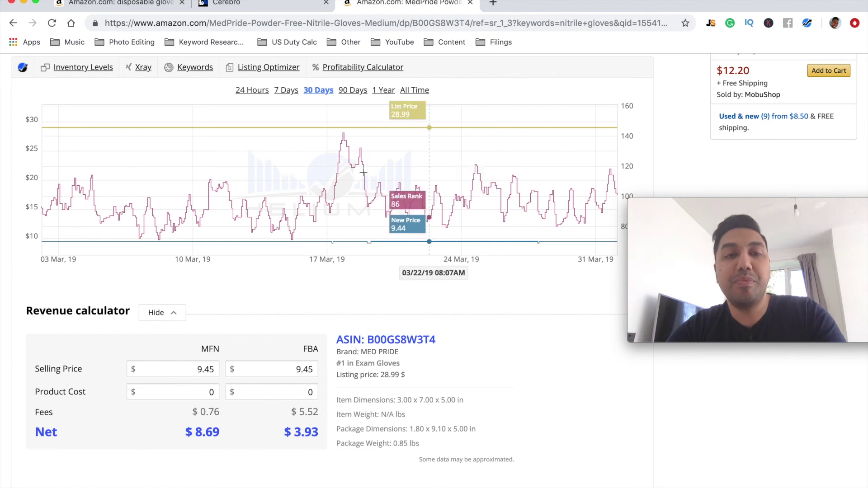
- Return to the Cerebro lookup and review the top filtered phrases together with the applied filters
{"action": "left_click", "coordinate": [292, 5]}
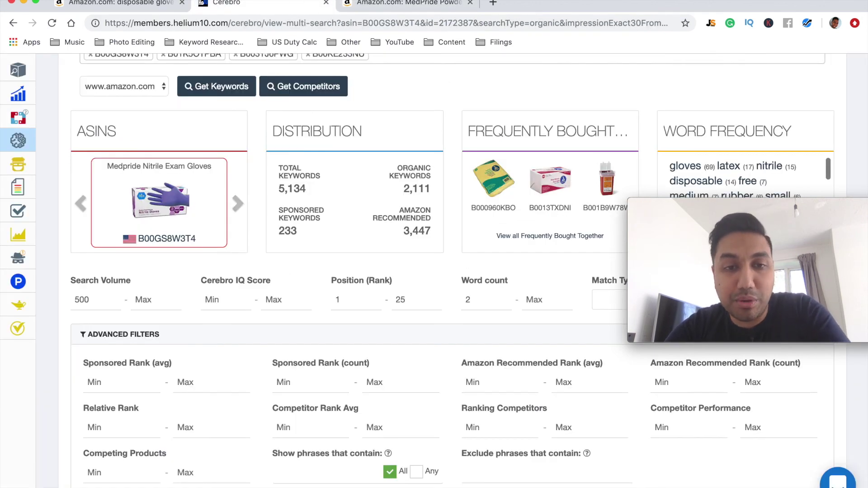
{"action": "scroll", "coordinate": [279, 361], "scroll_direction": "down", "scroll_amount": 9}
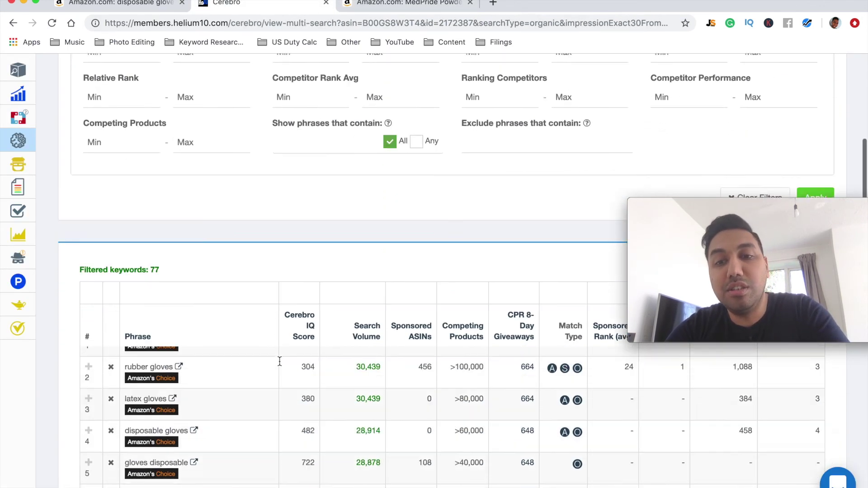
{"action": "scroll", "coordinate": [279, 365], "scroll_direction": "down", "scroll_amount": 4}
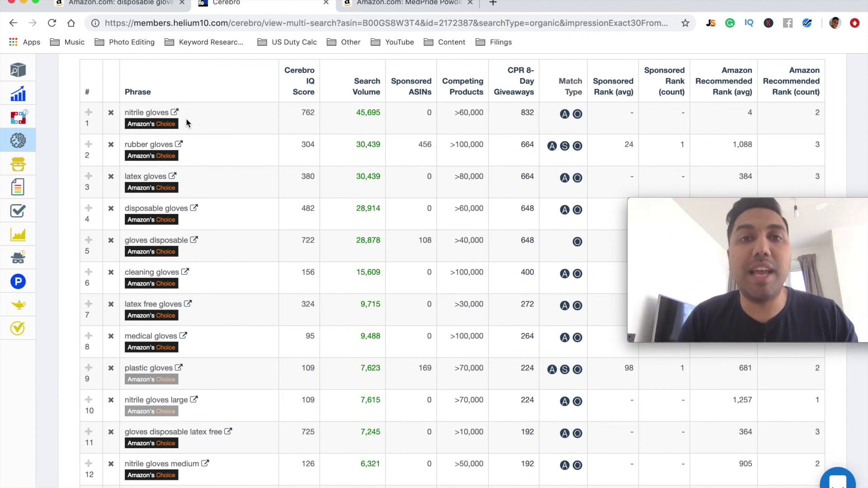
{"action": "scroll", "coordinate": [186, 118], "scroll_direction": "up", "scroll_amount": 10}
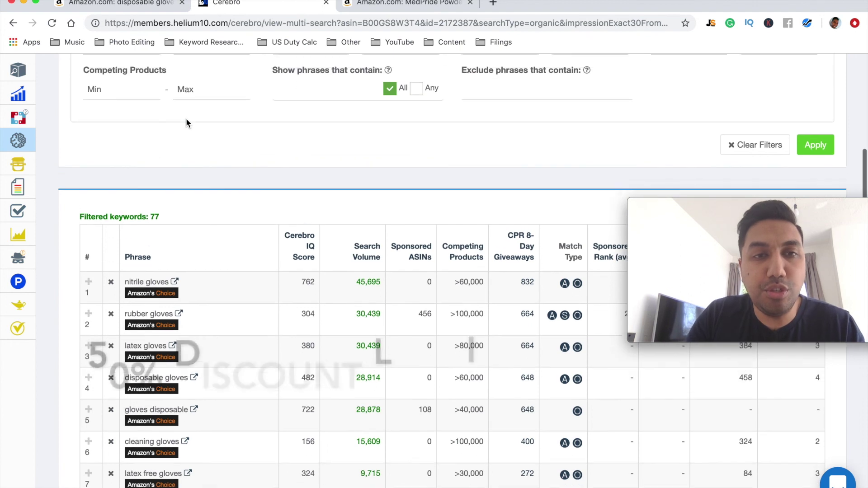
{"action": "scroll", "coordinate": [225, 244], "scroll_direction": "up", "scroll_amount": 3}
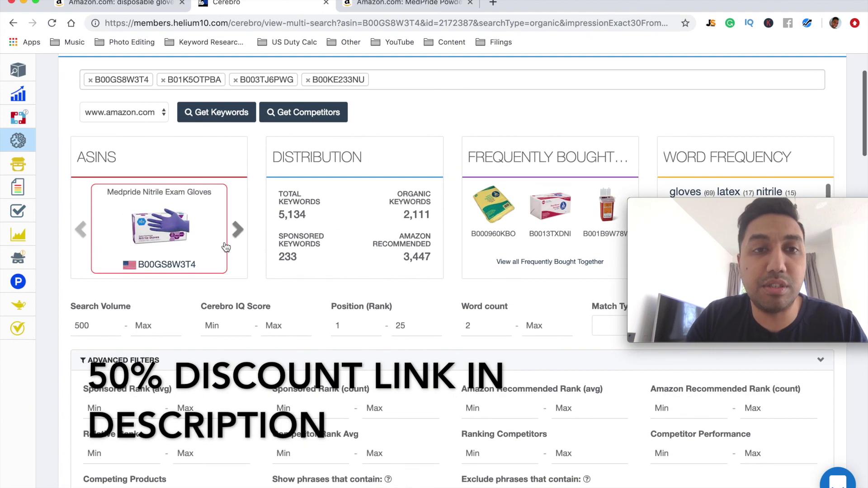
{"action": "scroll", "coordinate": [225, 244], "scroll_direction": "down", "scroll_amount": 5}
{"action": "scroll", "coordinate": [226, 247], "scroll_direction": "down", "scroll_amount": 1}
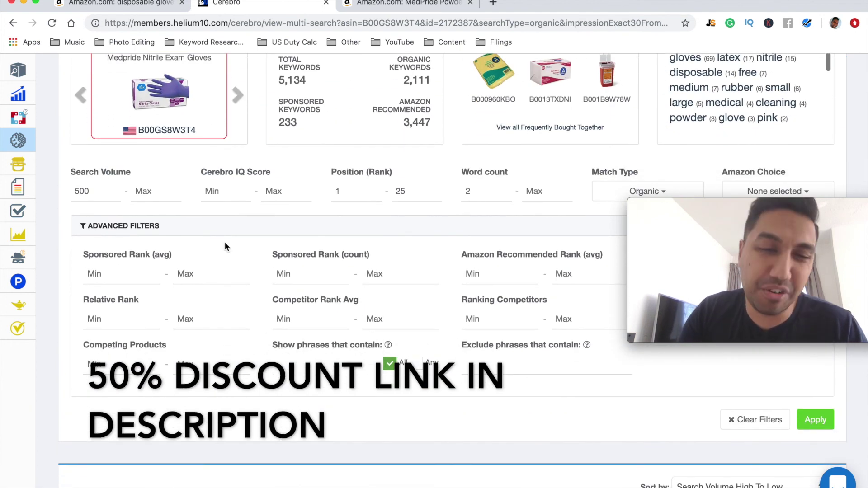
{"action": "scroll", "coordinate": [225, 245], "scroll_direction": "down", "scroll_amount": 5}
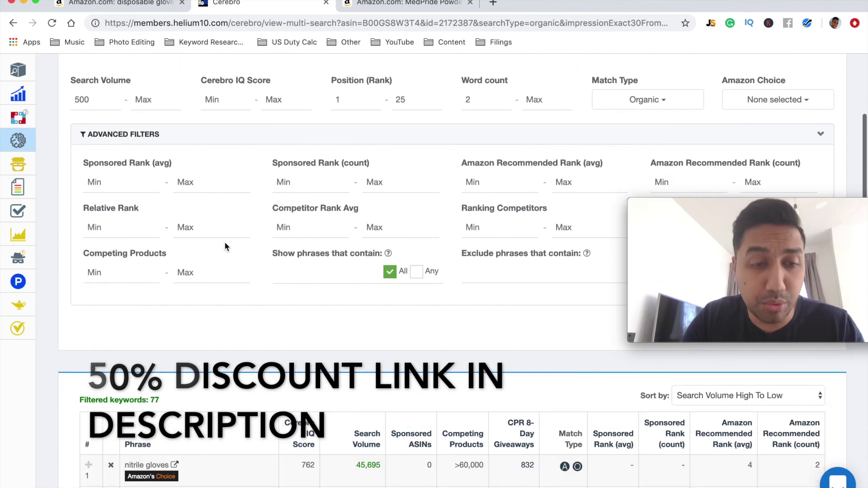
{"action": "scroll", "coordinate": [224, 246], "scroll_direction": "down", "scroll_amount": 1}
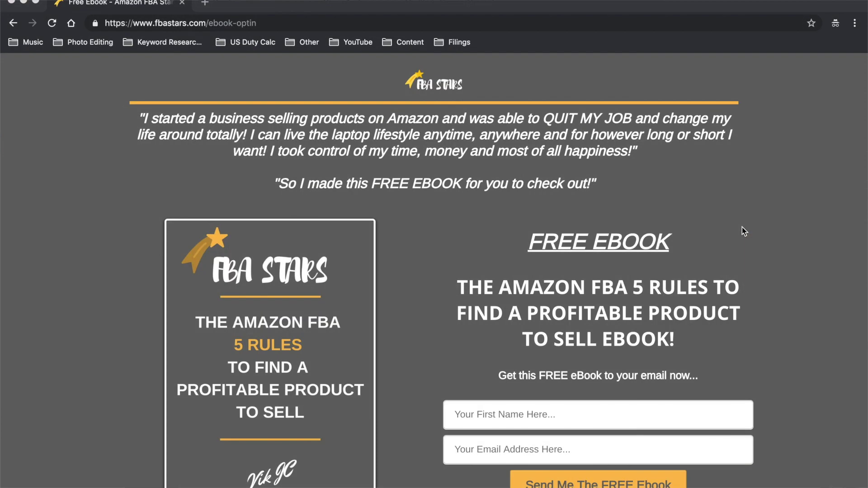
- View the sign-up form for the free Amazon FBA 5 rules ebook on the FBA Stars page
{"action": "scroll", "coordinate": [743, 227], "scroll_direction": "down", "scroll_amount": 5}
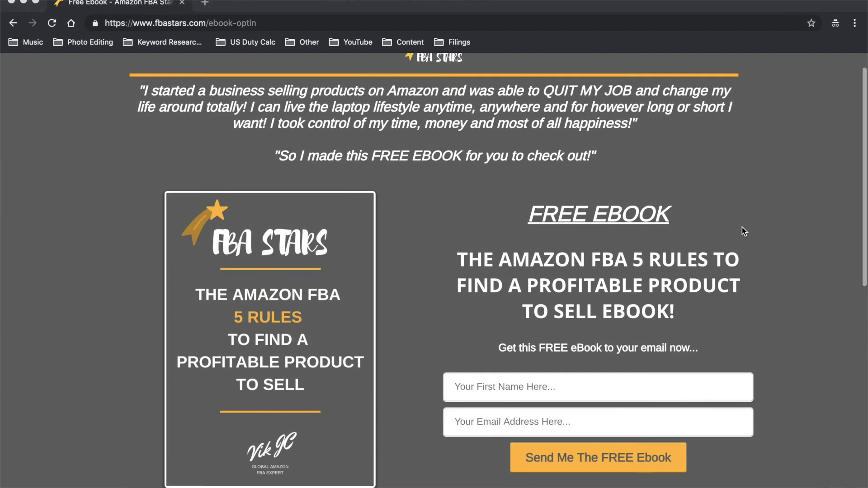
{"action": "scroll", "coordinate": [742, 227], "scroll_direction": "down", "scroll_amount": 1}
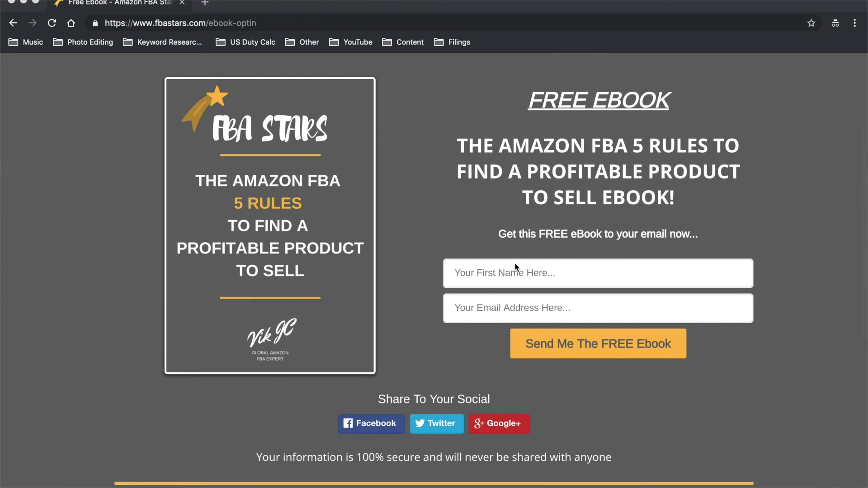